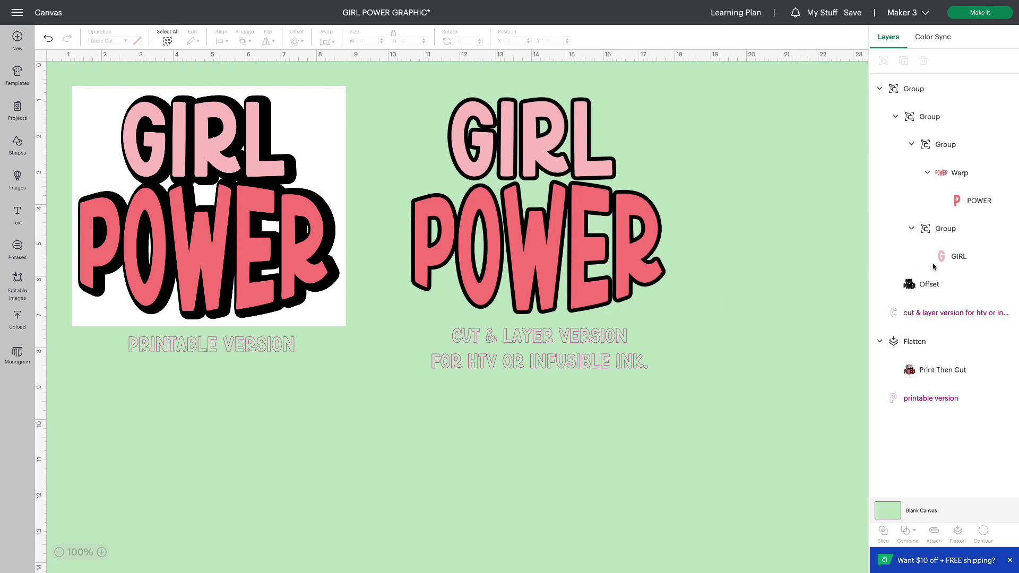
Select the black Offset layer in the Layers panel
{"action": "left_click", "coordinate": [935, 289]}
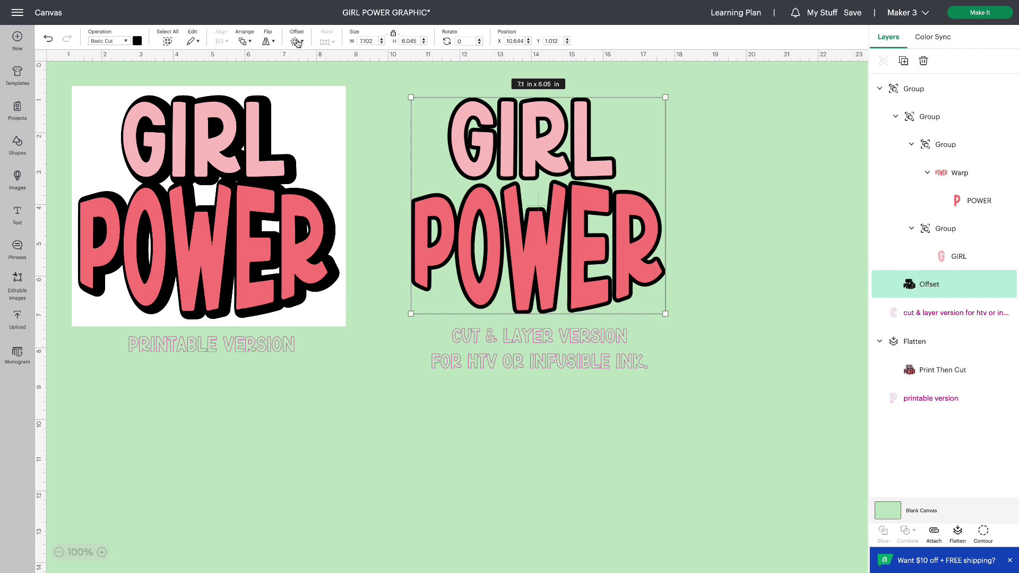
Group the cut-and-layer graphic with its caption, hide that group, and select the printable image
{"action": "left_click", "coordinate": [762, 206]}
{"action": "left_click_drag", "start_coordinate": [397, 80], "coordinate": [688, 398]}
{"action": "left_click", "coordinate": [884, 61]}
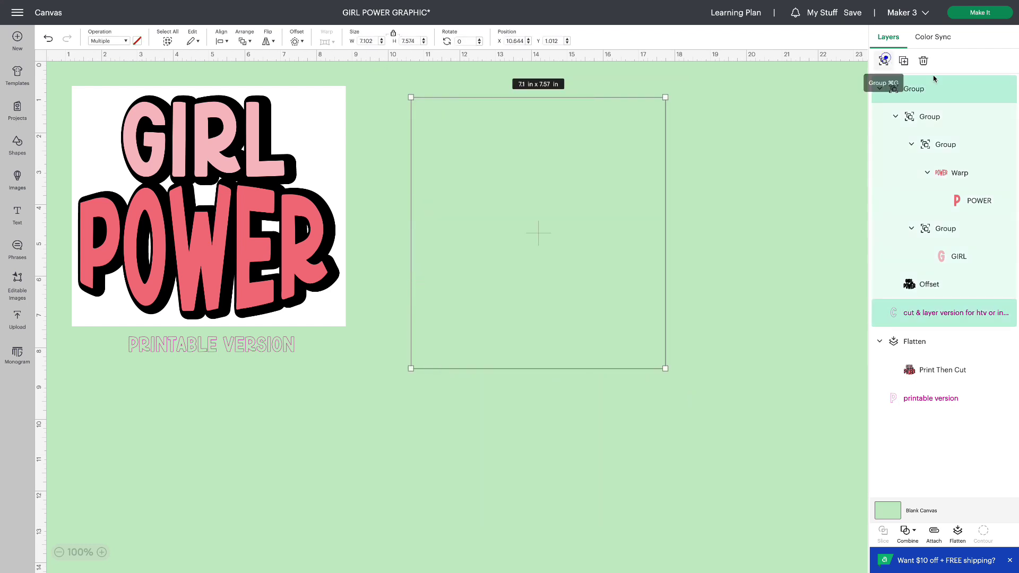
{"action": "left_click", "coordinate": [1008, 89]}
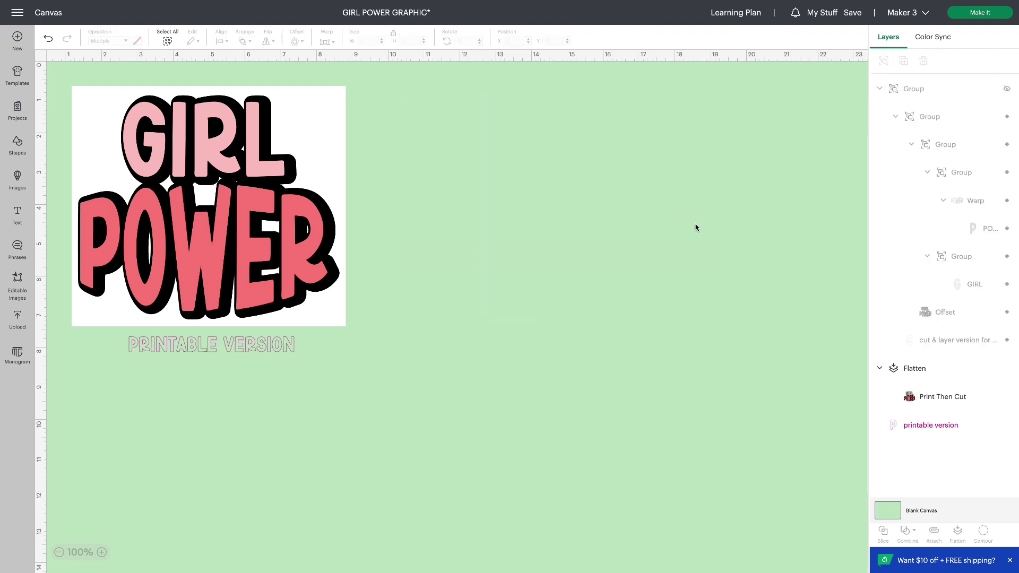
{"action": "left_click", "coordinate": [324, 233]}
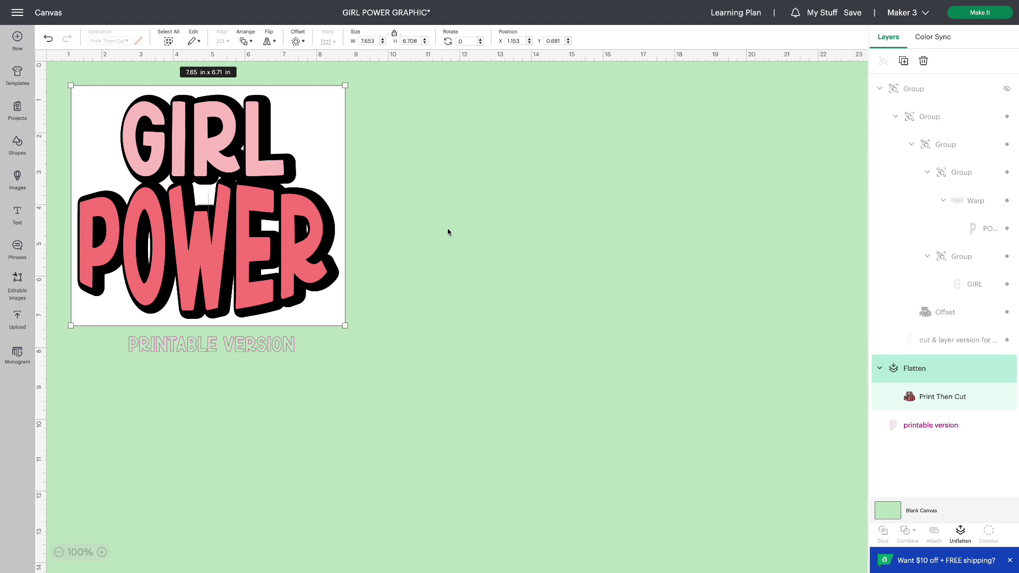
Add a new text object and move it to the empty right side of the canvas
{"action": "left_click", "coordinate": [14, 222]}
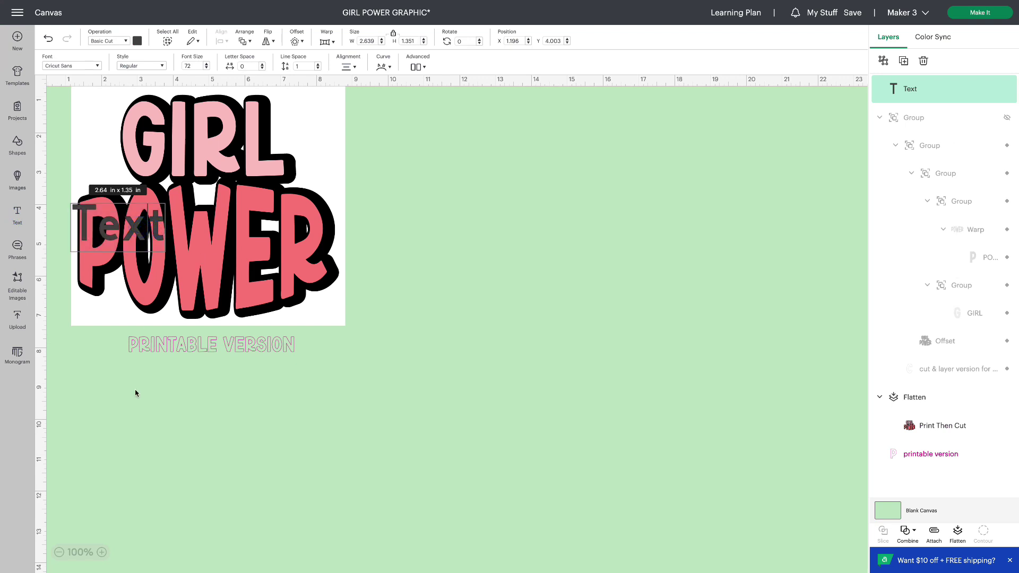
{"action": "left_click", "coordinate": [145, 444]}
{"action": "left_click_drag", "start_coordinate": [127, 227], "coordinate": [501, 185]}
Set the text's font to BFC Birthday Party by searching 'bfc birth'
{"action": "left_click", "coordinate": [67, 66]}
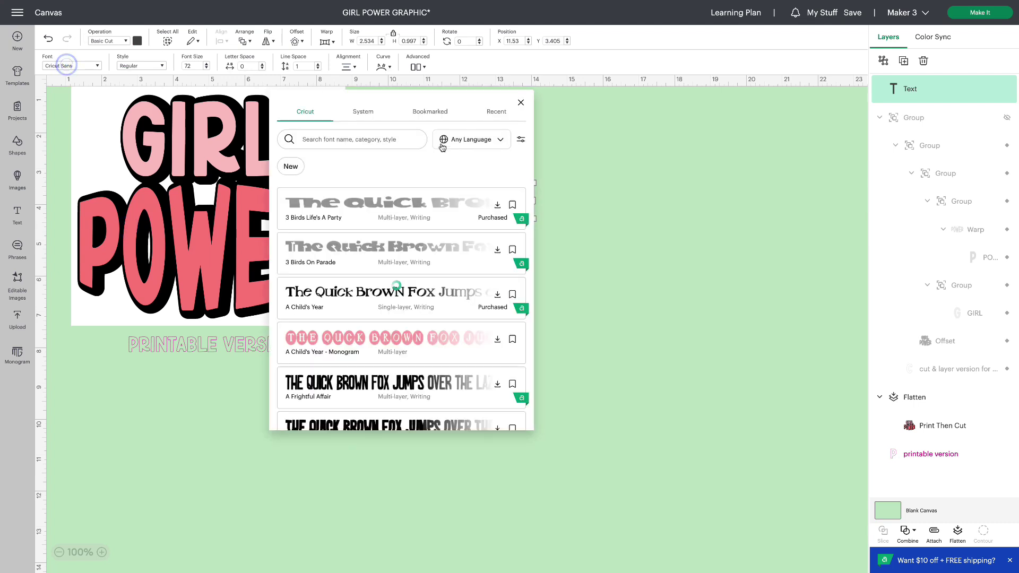
{"action": "left_click", "coordinate": [370, 135]}
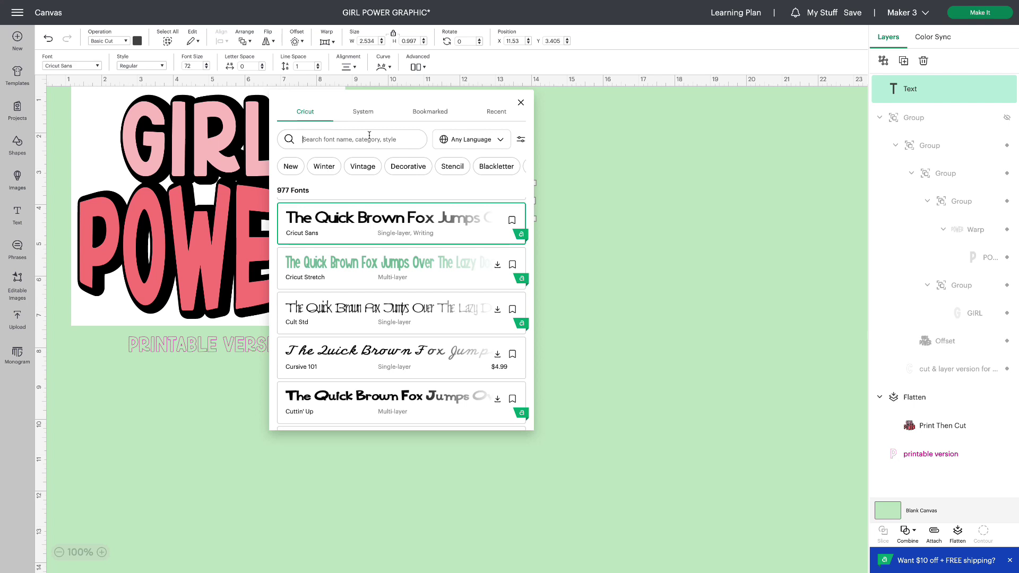
{"action": "type", "text": "bfc birthday"}
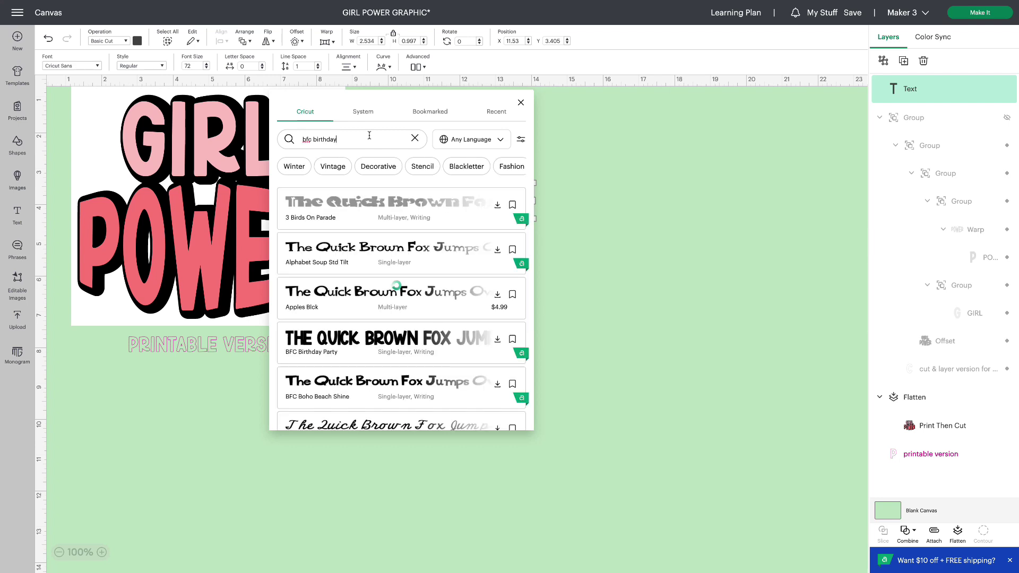
{"action": "left_click", "coordinate": [382, 349]}
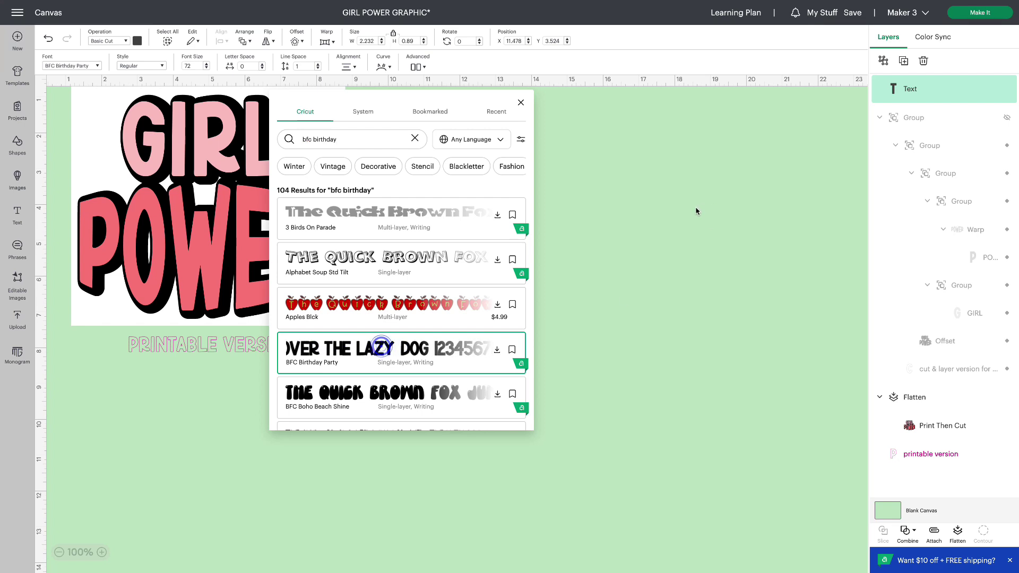
{"action": "left_click", "coordinate": [688, 218]}
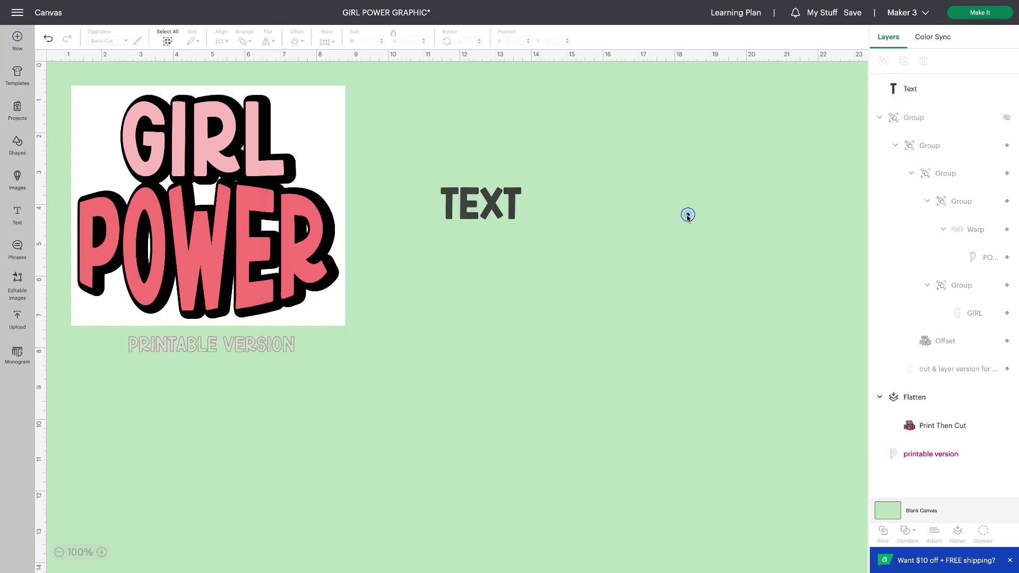
Replace the placeholder with 'girl' on one line and 'power' on the next
{"action": "left_click", "coordinate": [515, 210]}
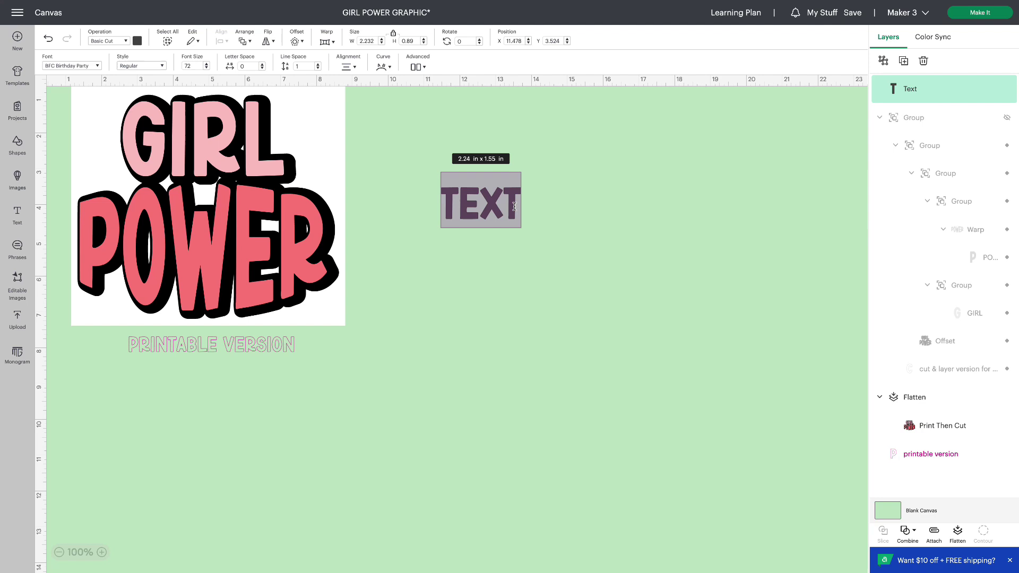
{"action": "key", "text": "BackSpace"}
{"action": "type", "text": "girl"}
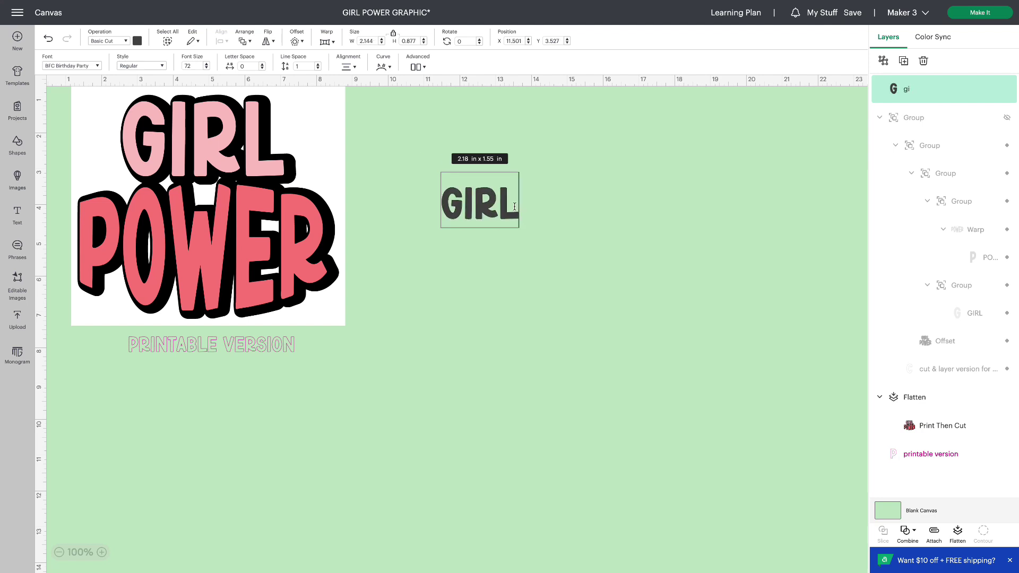
{"action": "key", "text": "Return"}
{"action": "type", "text": "powe"}
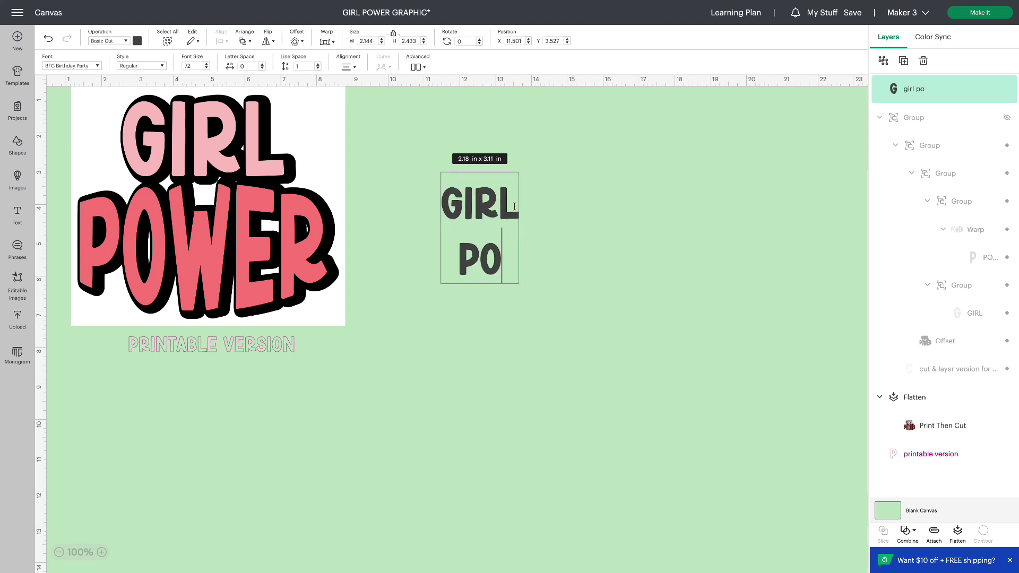
{"action": "type", "text": "r"}
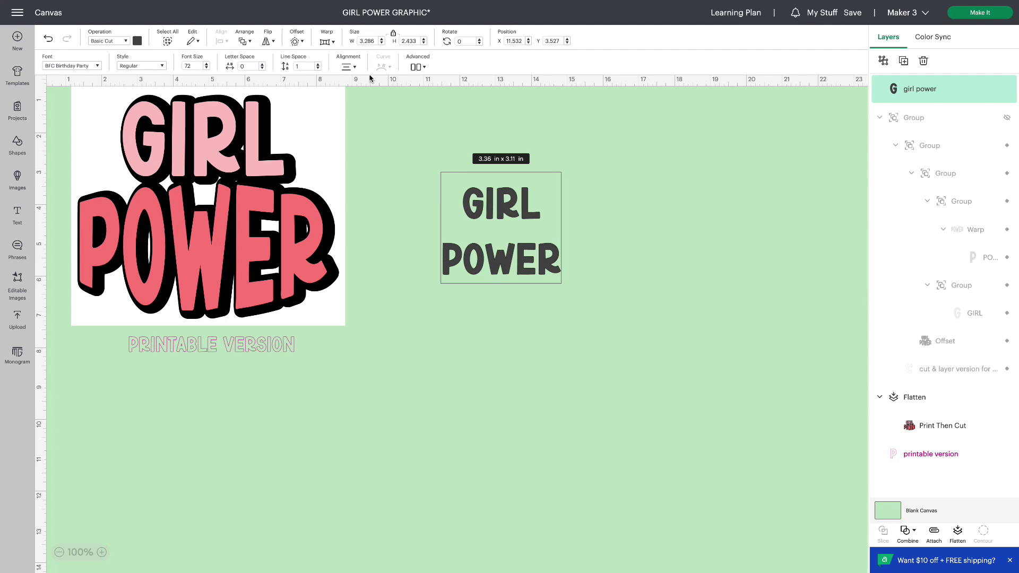
Ungroup the text to separate lines and move POWER up closer beneath GIRL
{"action": "left_click", "coordinate": [418, 68]}
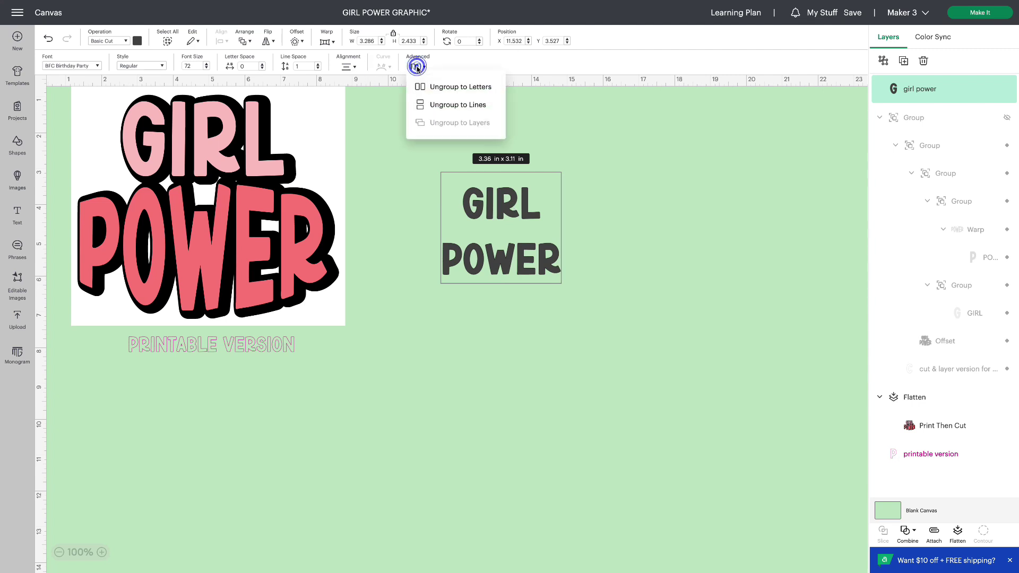
{"action": "left_click", "coordinate": [487, 109]}
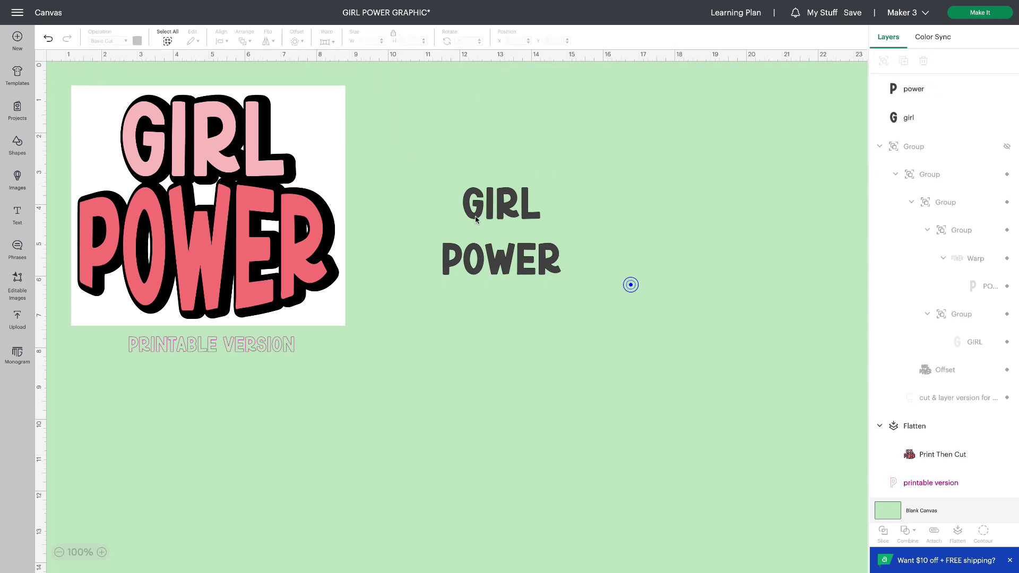
{"action": "left_click_drag", "start_coordinate": [405, 234], "coordinate": [593, 311]}
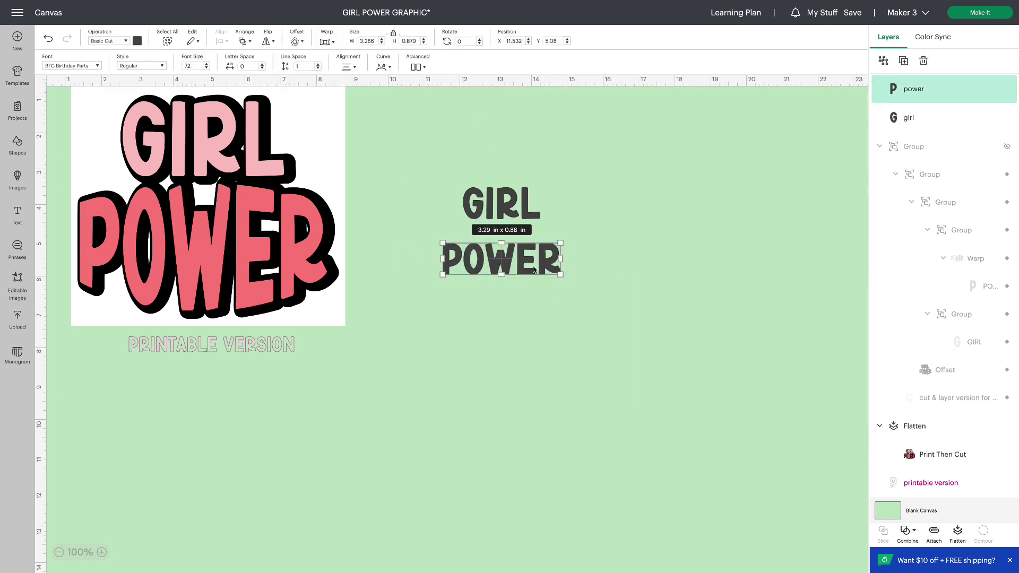
{"action": "left_click_drag", "start_coordinate": [533, 268], "coordinate": [533, 255]}
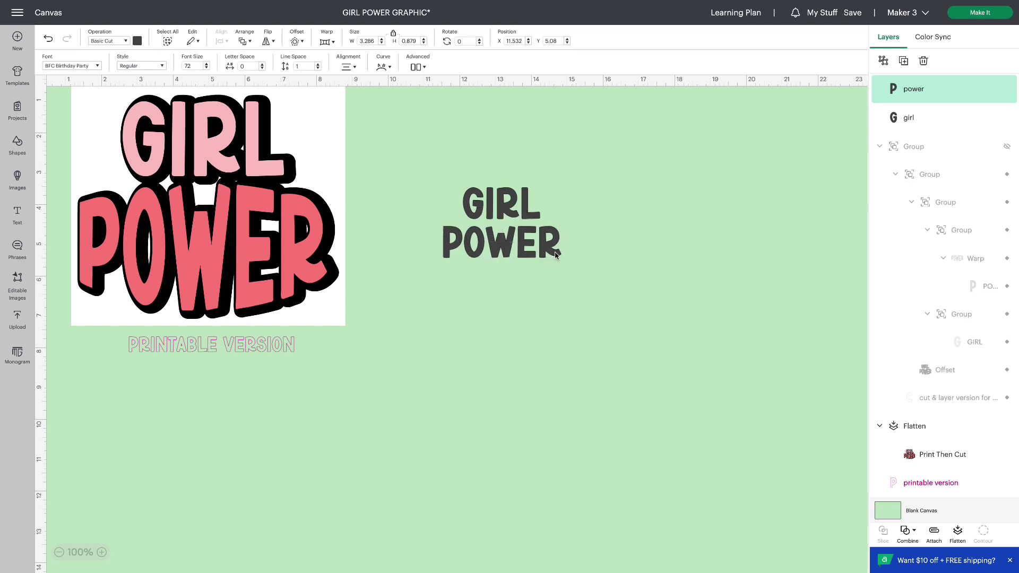
{"action": "left_click", "coordinate": [616, 254]}
Center GIRL and POWER horizontally on each other
{"action": "left_click_drag", "start_coordinate": [391, 139], "coordinate": [643, 319]}
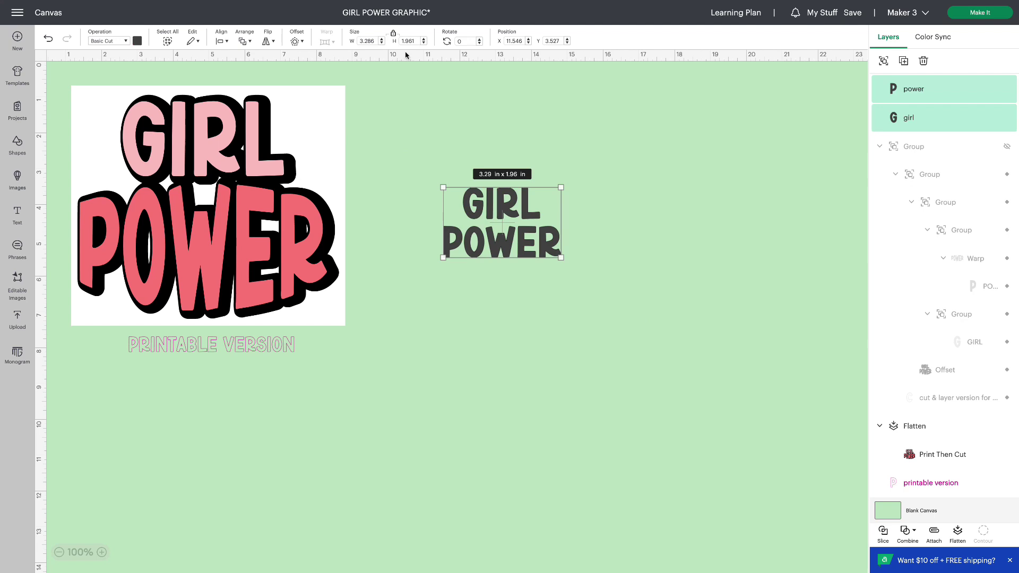
{"action": "left_click", "coordinate": [223, 42]}
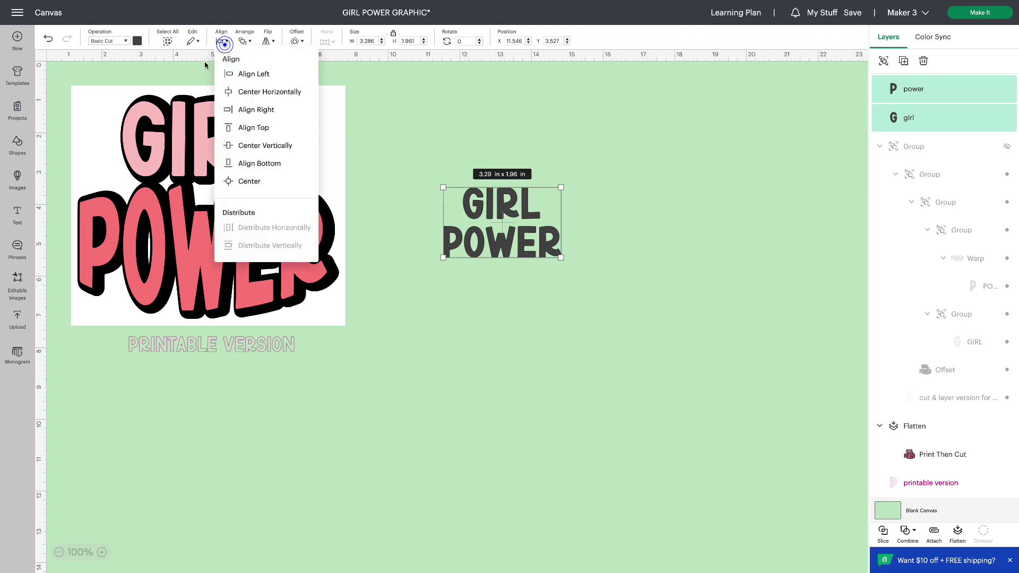
{"action": "left_click", "coordinate": [285, 93]}
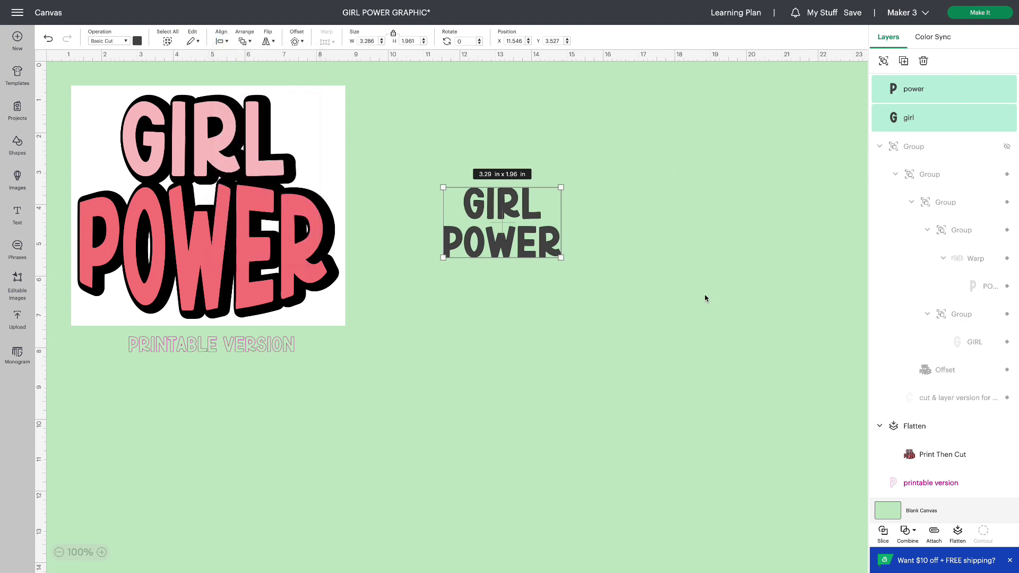
{"action": "left_click", "coordinate": [667, 287]}
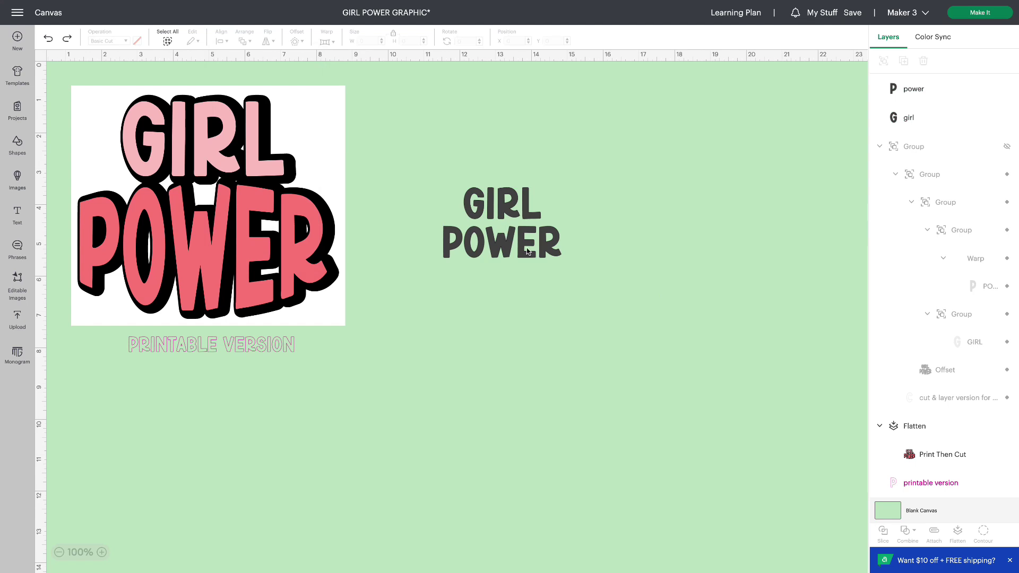
Bulge POWER with warp preset 7 and position it under GIRL
{"action": "left_click", "coordinate": [513, 244]}
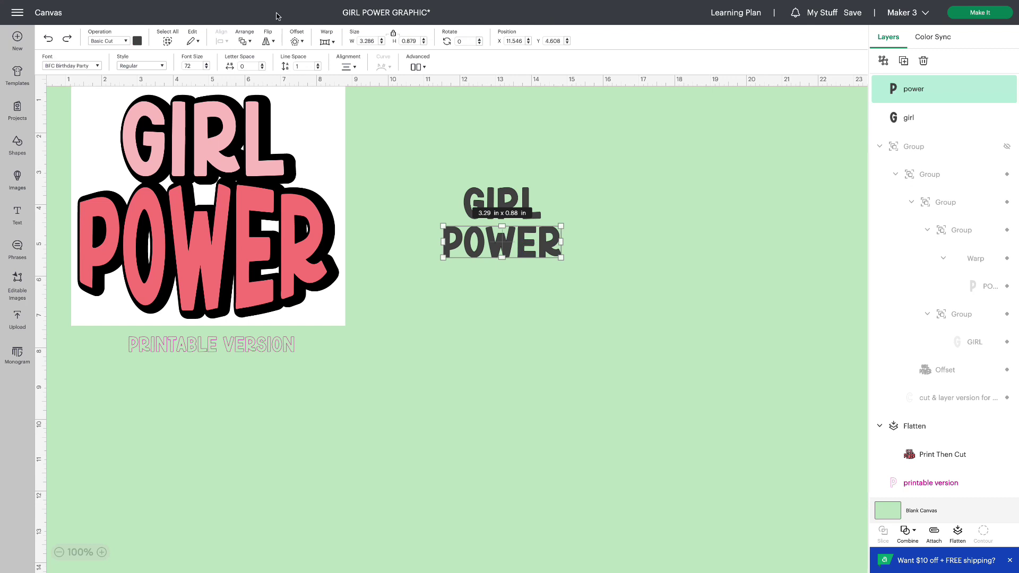
{"action": "left_click", "coordinate": [324, 41]}
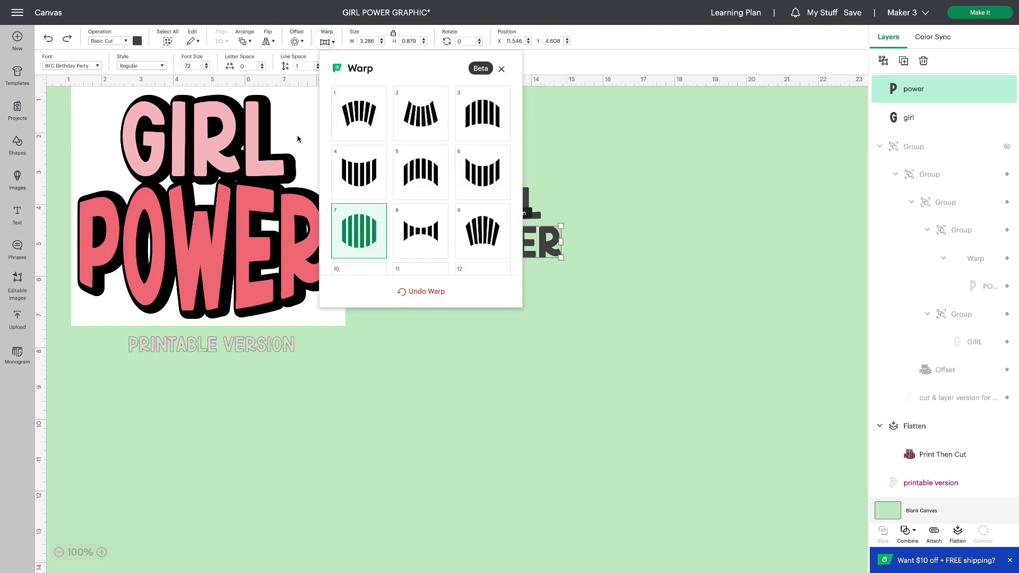
{"action": "left_click", "coordinate": [359, 239]}
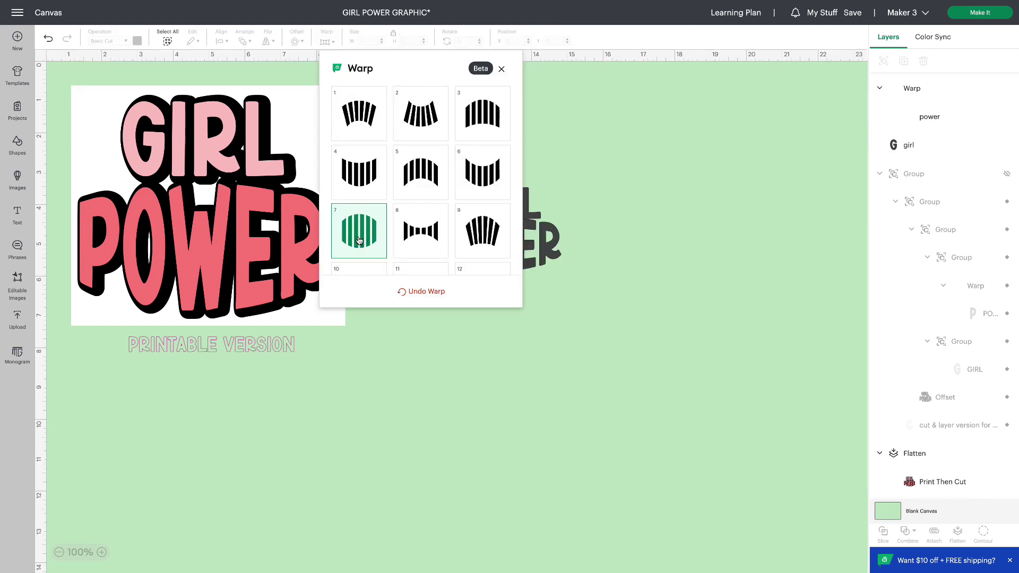
{"action": "left_click", "coordinate": [661, 301]}
{"action": "left_click_drag", "start_coordinate": [529, 256], "coordinate": [529, 259]}
{"action": "left_click", "coordinate": [625, 271]}
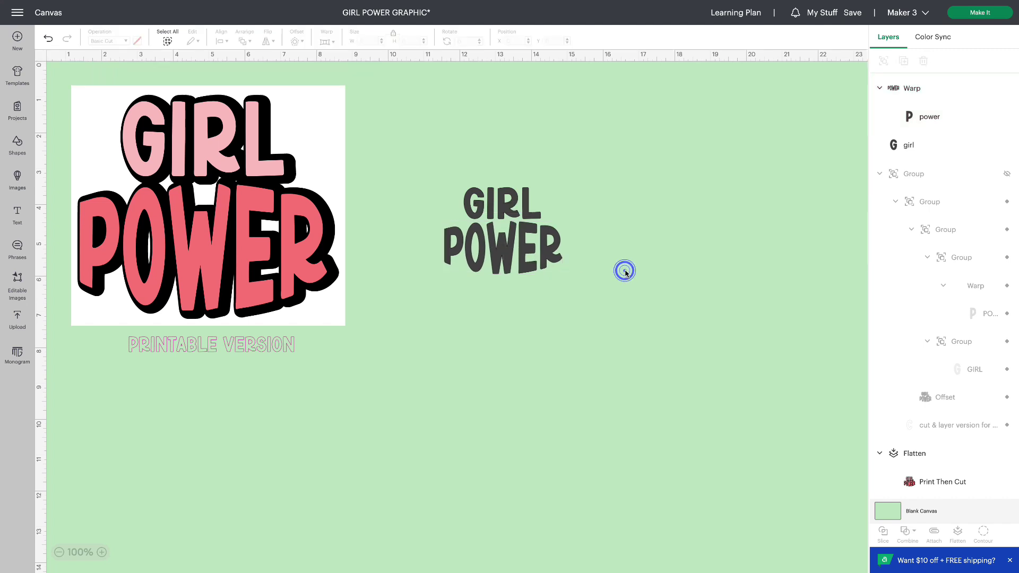
Move the GIRL POWER text up and to the left
{"action": "left_click_drag", "start_coordinate": [439, 160], "coordinate": [704, 377]}
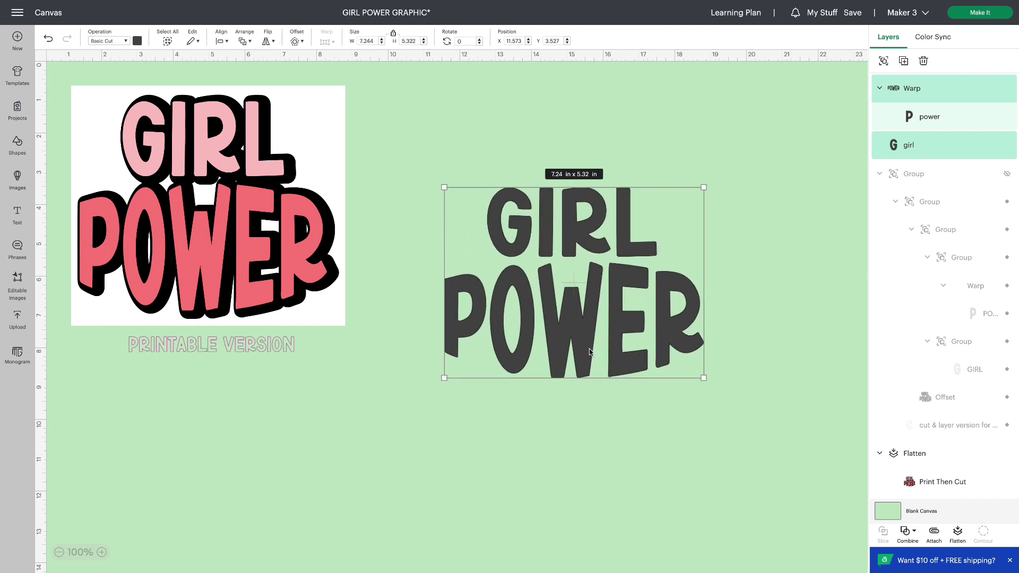
{"action": "left_click_drag", "start_coordinate": [589, 350], "coordinate": [555, 284]}
{"action": "left_click", "coordinate": [716, 303]}
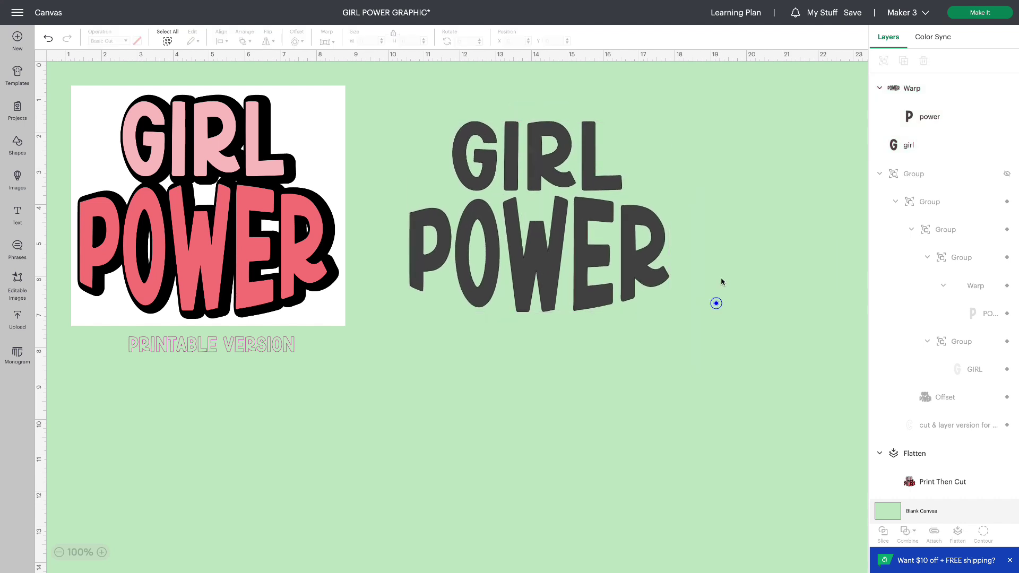
Color GIRL light pink and POWER coral pink, then select both words
{"action": "left_click", "coordinate": [546, 178]}
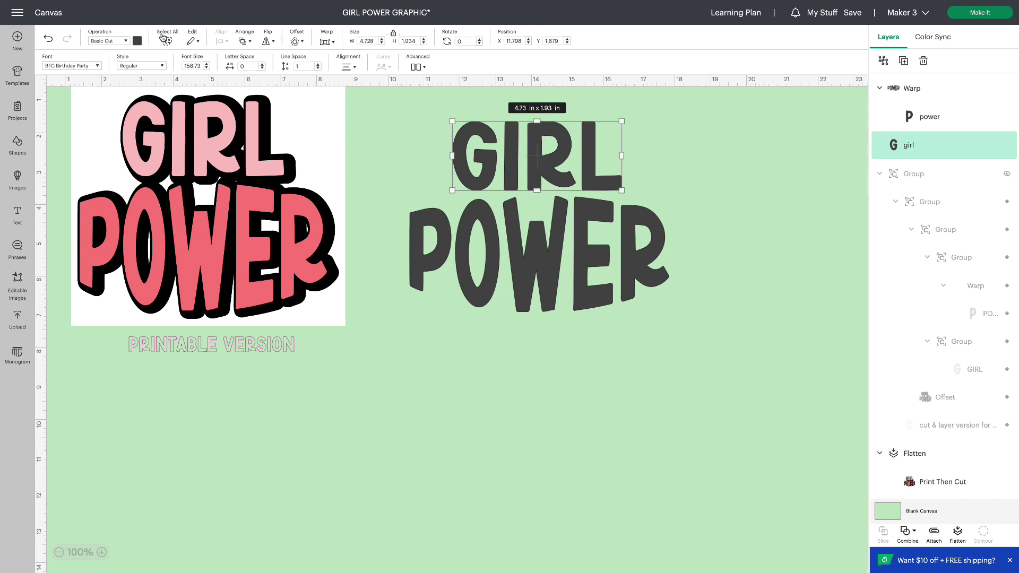
{"action": "left_click", "coordinate": [137, 41]}
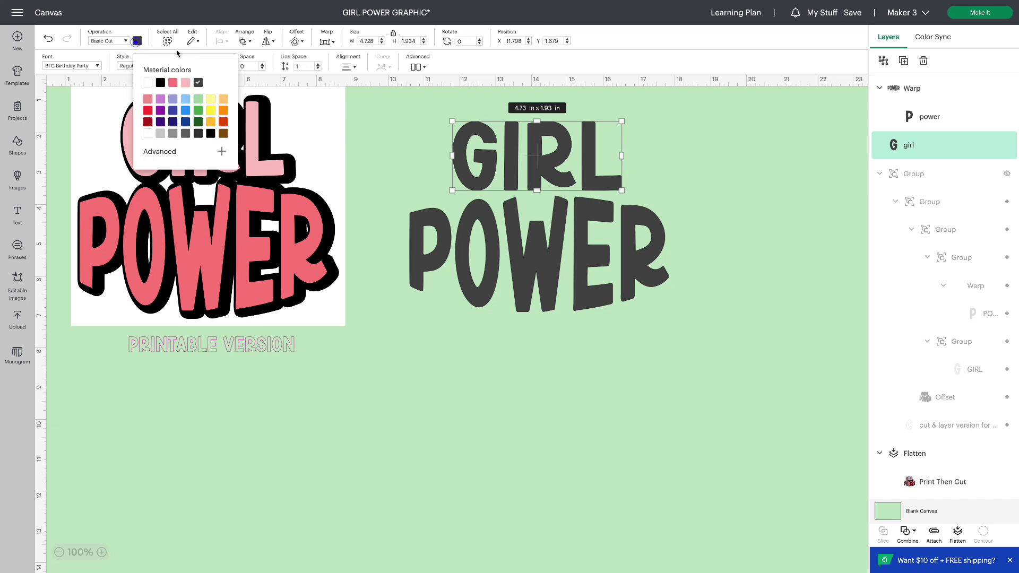
{"action": "left_click", "coordinate": [185, 87]}
{"action": "left_click", "coordinate": [701, 392]}
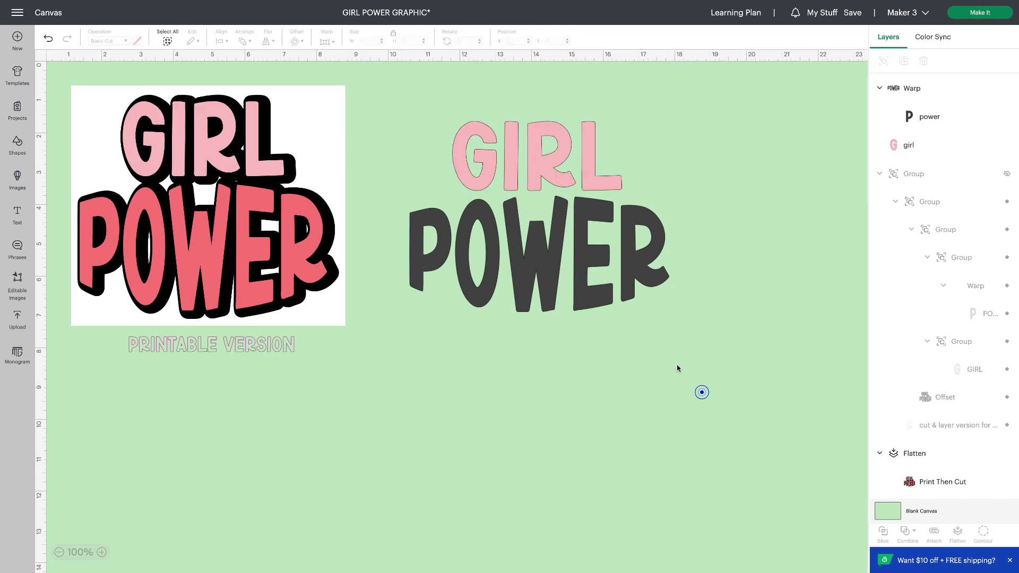
{"action": "left_click", "coordinate": [594, 298]}
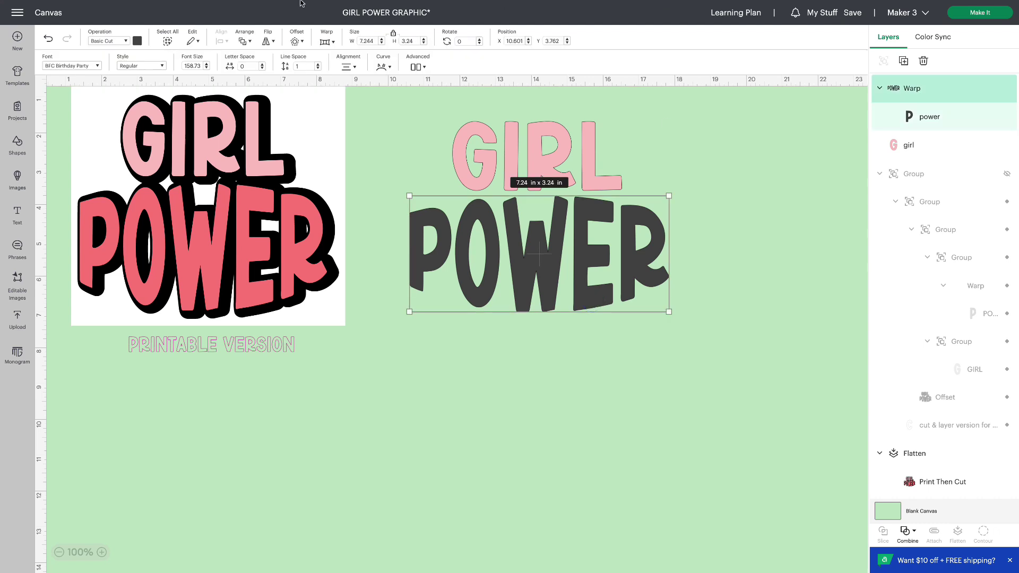
{"action": "left_click", "coordinate": [138, 41]}
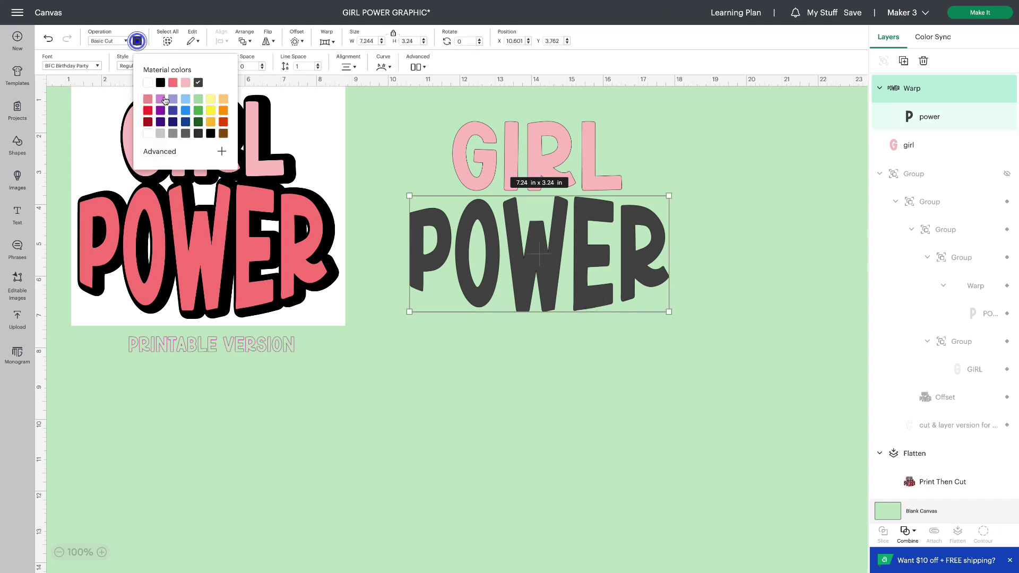
{"action": "left_click", "coordinate": [173, 82]}
{"action": "left_click", "coordinate": [593, 364]}
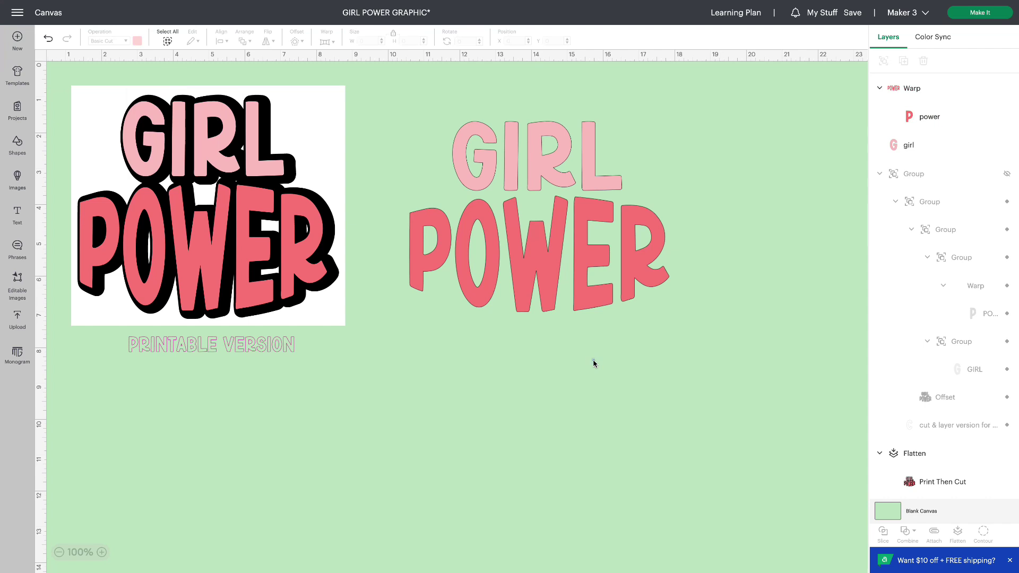
{"action": "left_click_drag", "start_coordinate": [377, 95], "coordinate": [725, 358]}
Group GIRL and POWER and apply a welded 0.15 in offset around them
{"action": "left_click", "coordinate": [883, 62]}
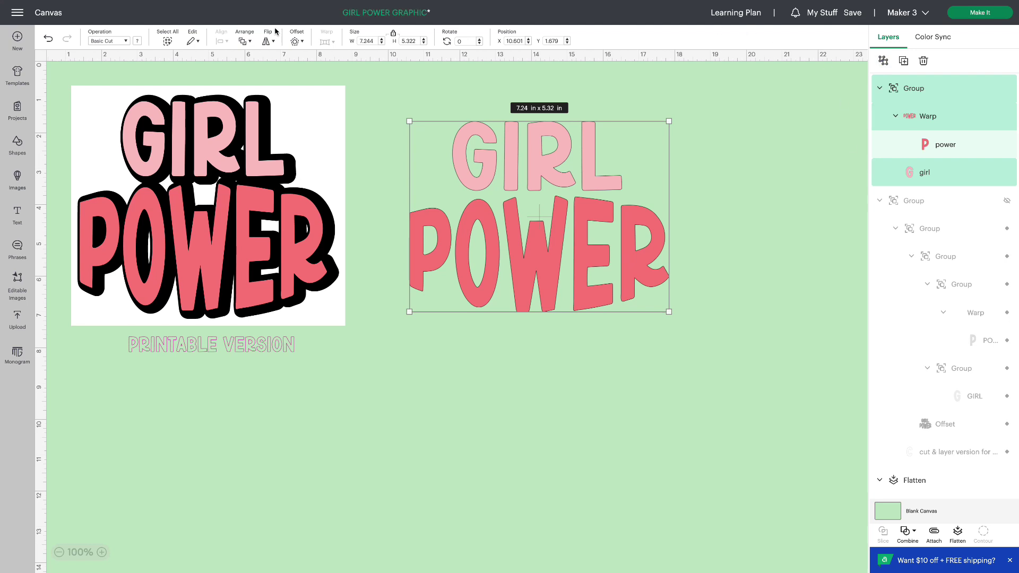
{"action": "left_click", "coordinate": [295, 42]}
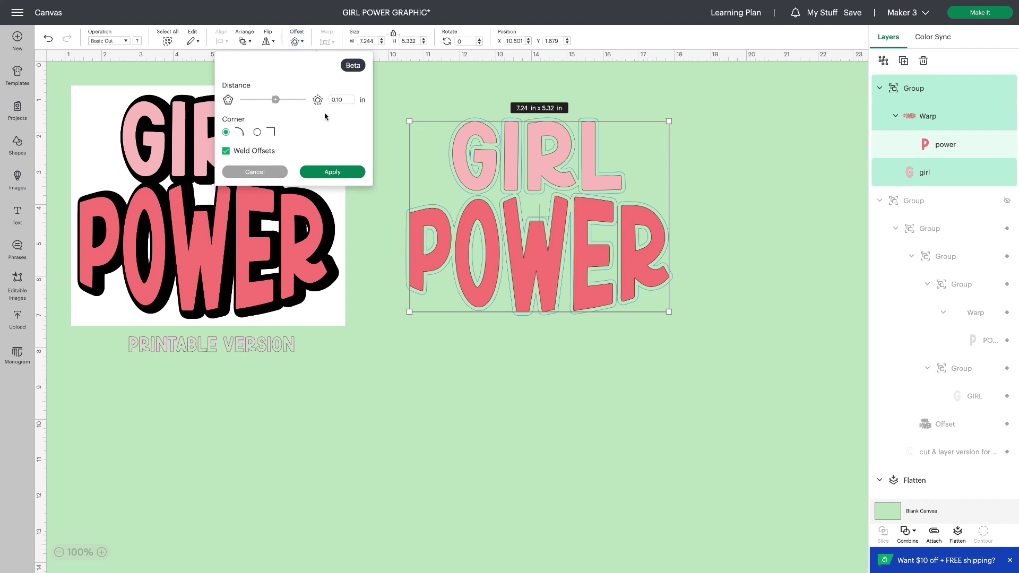
{"action": "left_click", "coordinate": [343, 98]}
{"action": "key", "text": "BackSpace"}
{"action": "key", "text": "Return"}
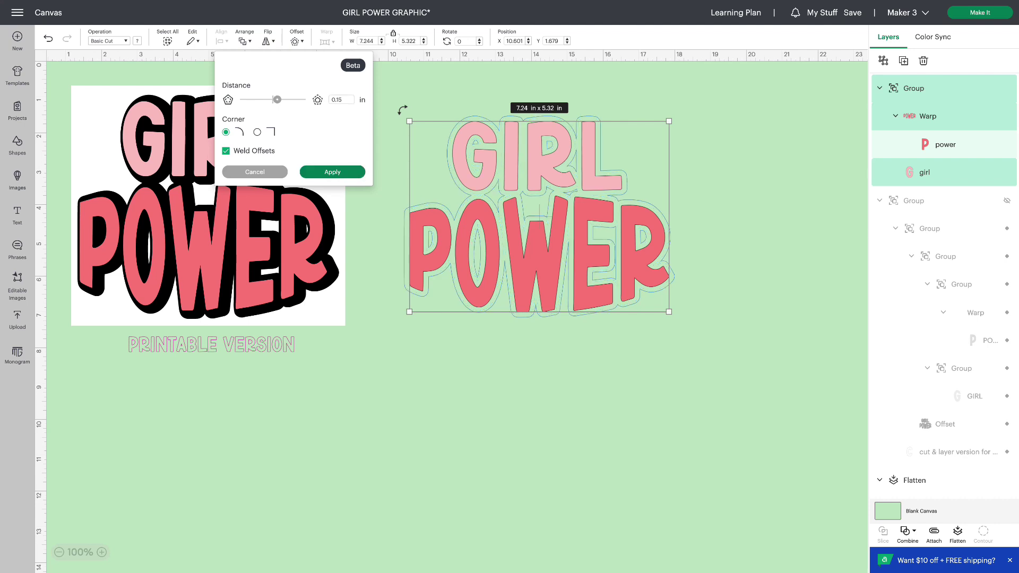
{"action": "left_click", "coordinate": [345, 175]}
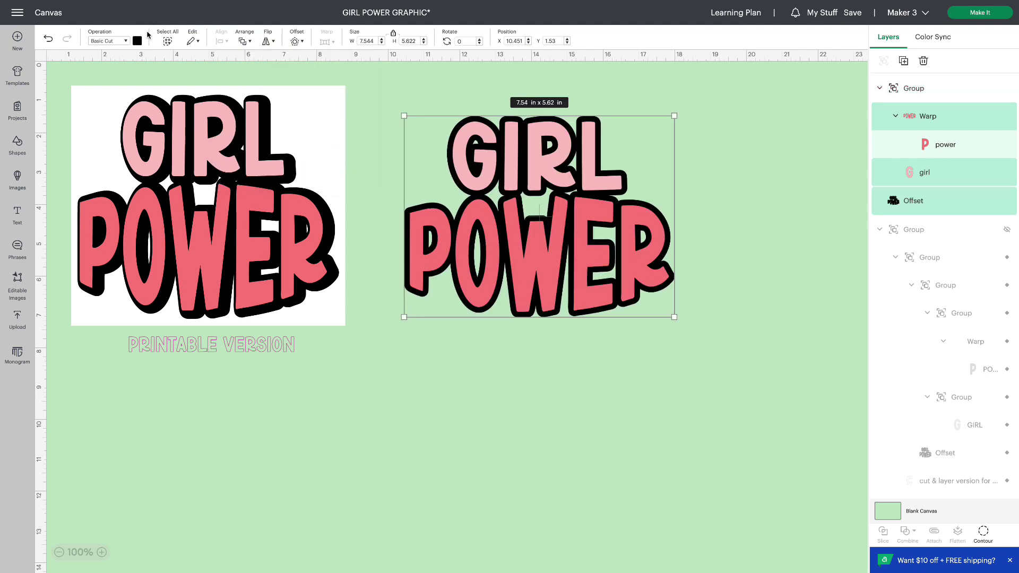
Make the offset black and nudge the GIRL POWER group slightly left
{"action": "left_click", "coordinate": [138, 42]}
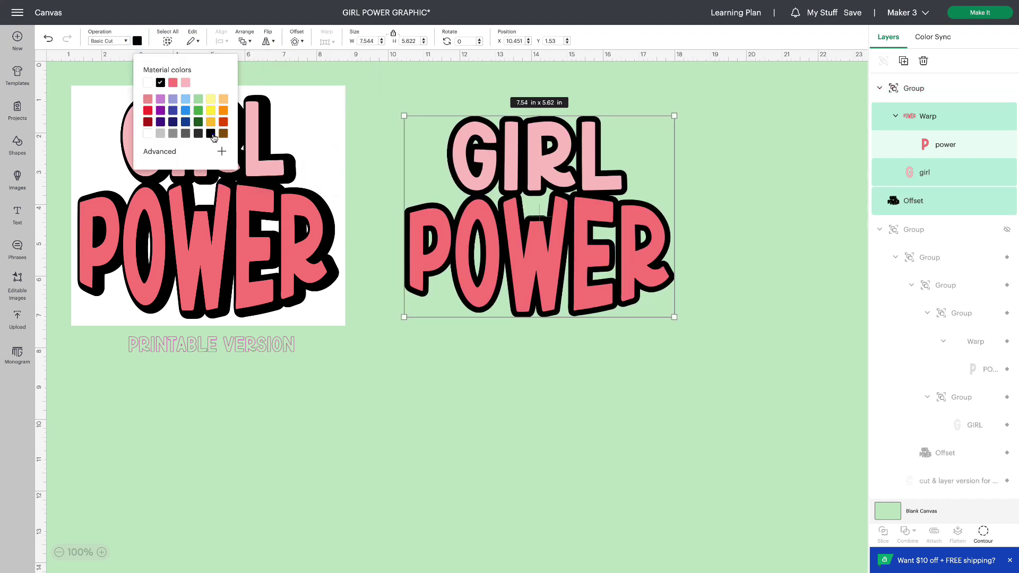
{"action": "left_click", "coordinate": [211, 133]}
{"action": "left_click", "coordinate": [552, 397]}
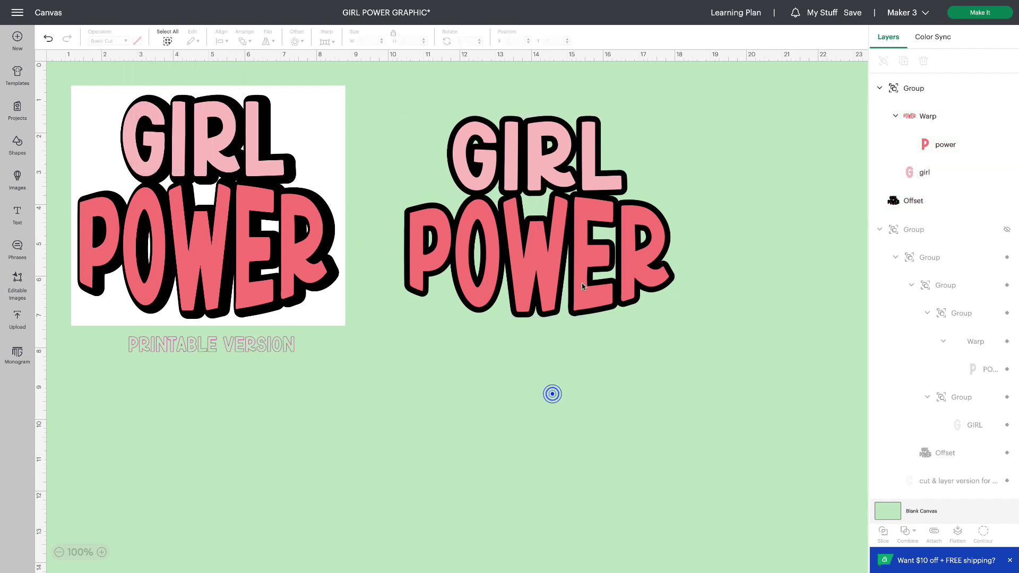
{"action": "left_click", "coordinate": [582, 291]}
{"action": "left_click_drag", "start_coordinate": [581, 296], "coordinate": [580, 292]}
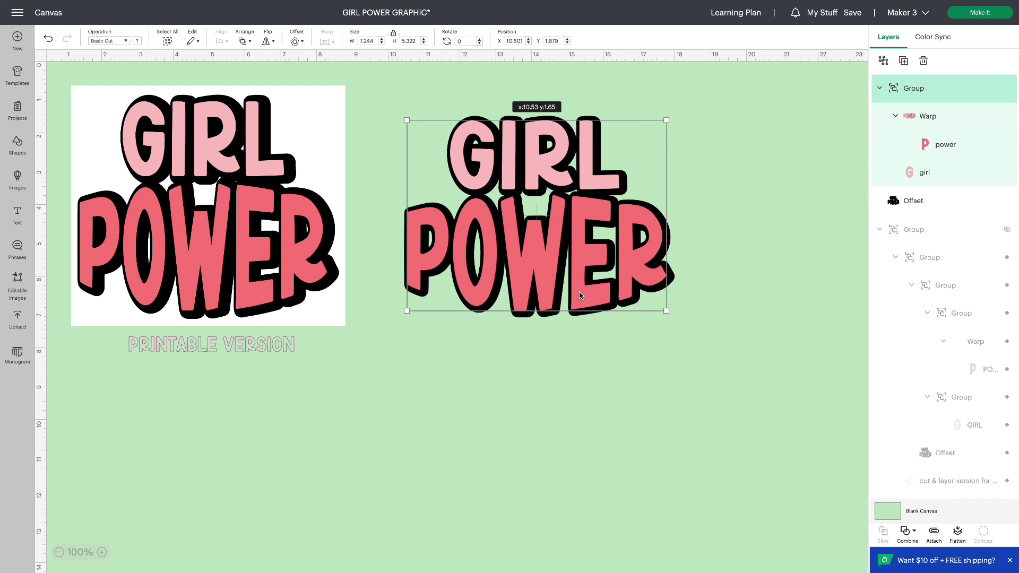
Delete the existing black Offset layer
{"action": "left_click", "coordinate": [612, 380]}
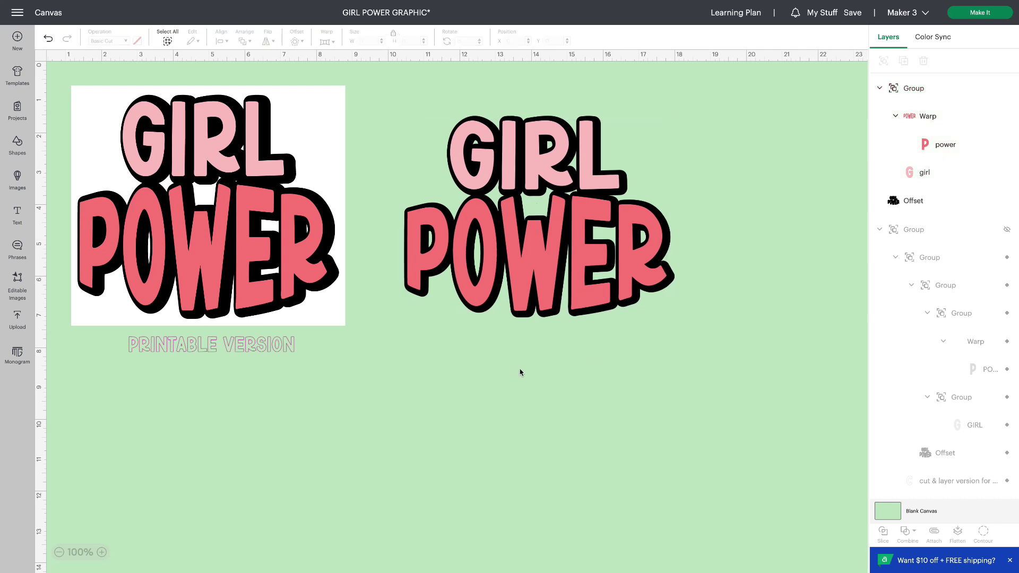
{"action": "left_click", "coordinate": [911, 192]}
{"action": "left_click", "coordinate": [923, 58]}
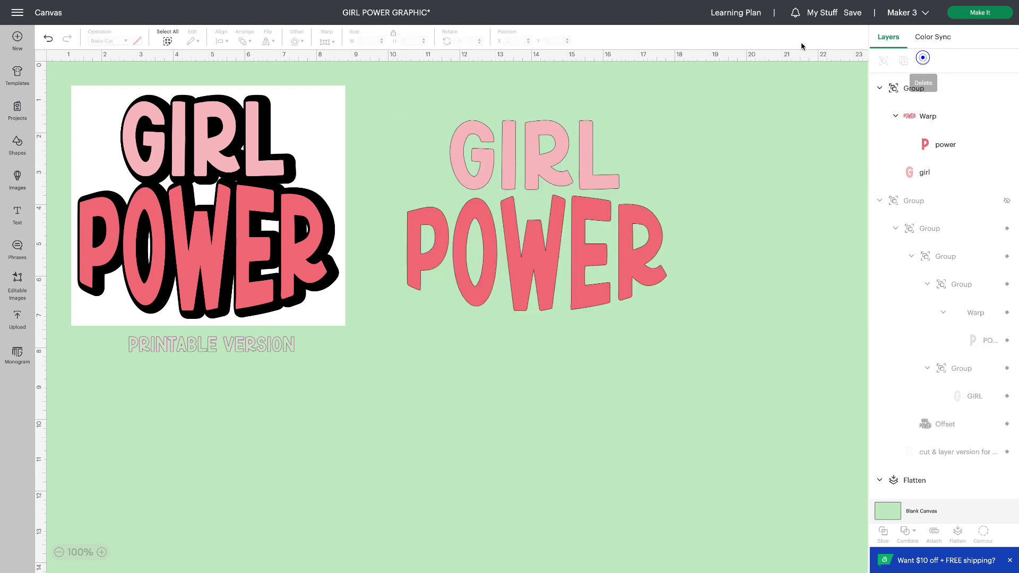
Apply a new 0.20 in offset to the GIRL POWER group and nudge it up-left
{"action": "left_click", "coordinate": [480, 148]}
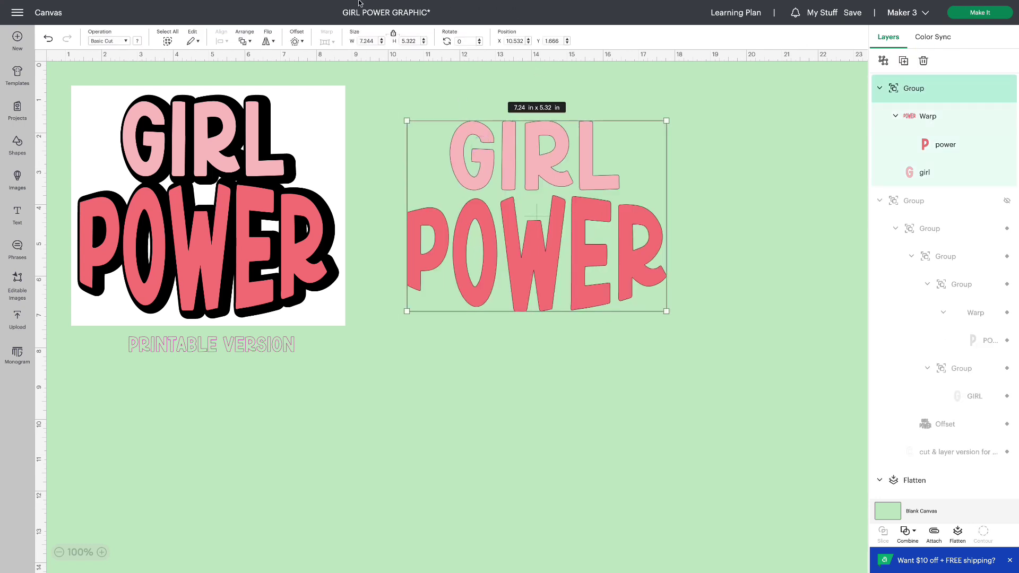
{"action": "left_click", "coordinate": [296, 42]}
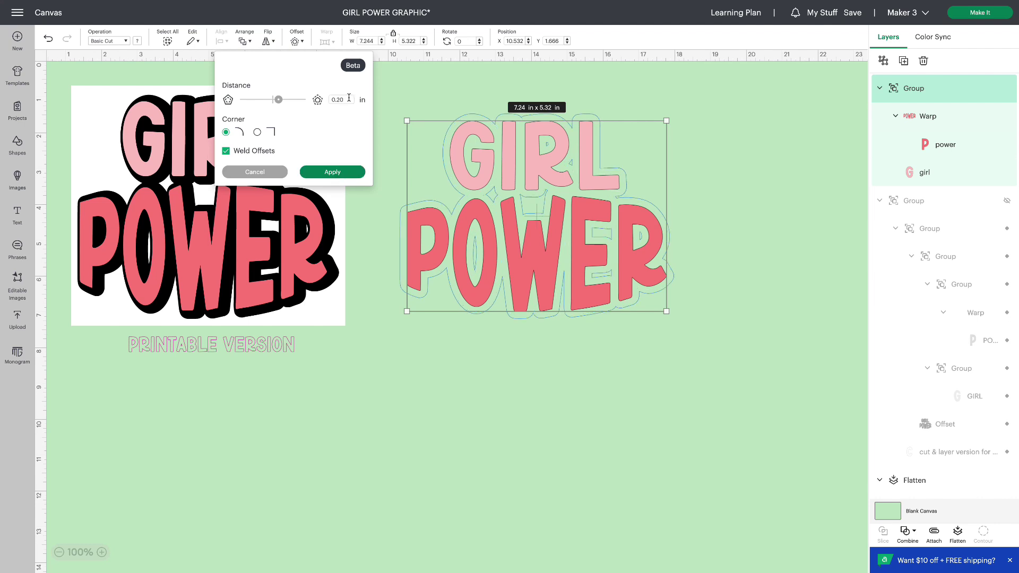
{"action": "left_click", "coordinate": [333, 172]}
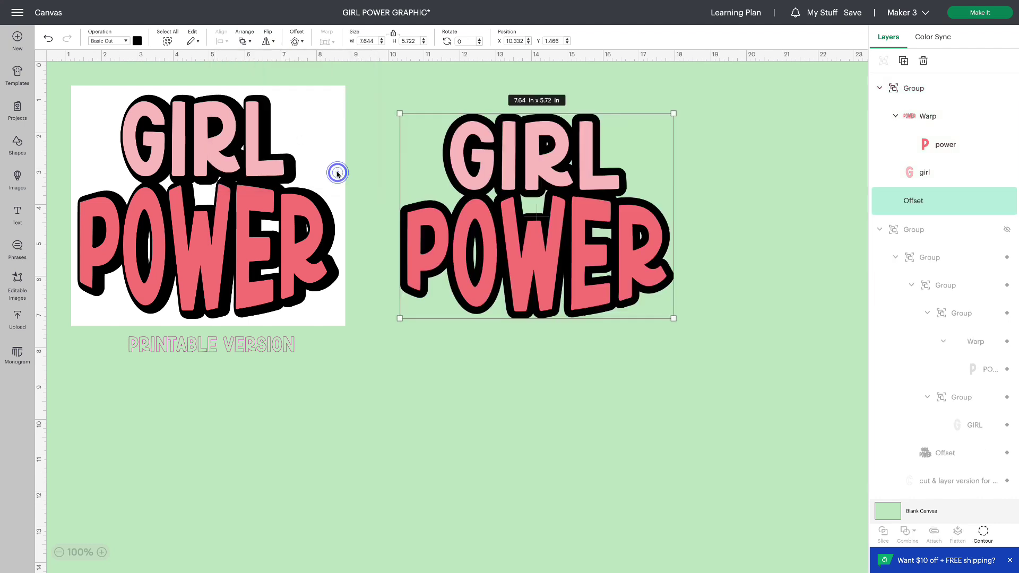
{"action": "left_click", "coordinate": [593, 256]}
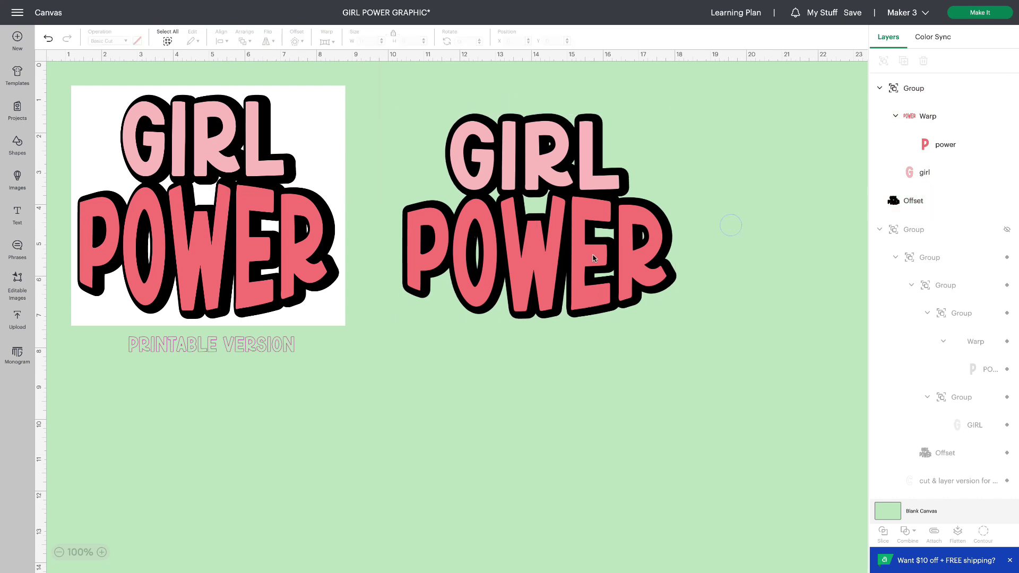
{"action": "left_click_drag", "start_coordinate": [593, 256], "coordinate": [592, 255]}
{"action": "left_click", "coordinate": [766, 117]}
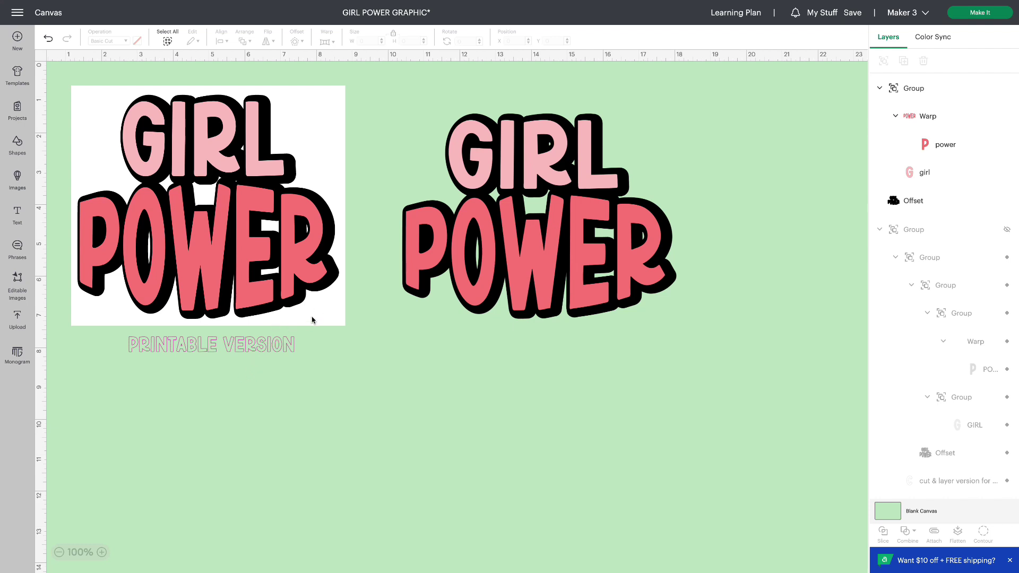
Undo the nudge, then flatten the GIRL POWER group and its black offset together
{"action": "key", "text": "ctrl+z"}
{"action": "left_click", "coordinate": [678, 355]}
{"action": "left_click_drag", "start_coordinate": [391, 88], "coordinate": [677, 355]}
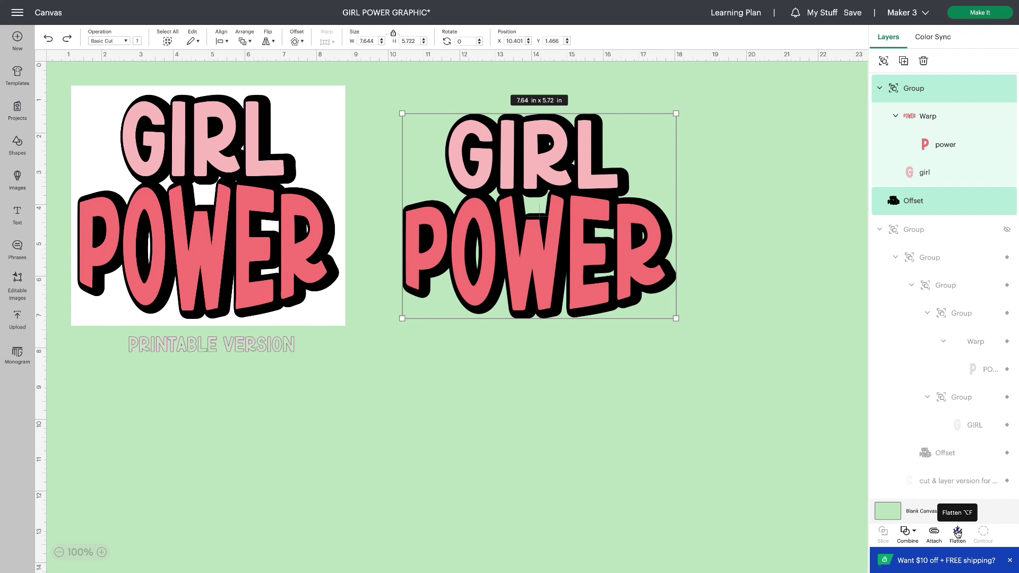
{"action": "left_click", "coordinate": [958, 533]}
{"action": "left_click", "coordinate": [632, 409]}
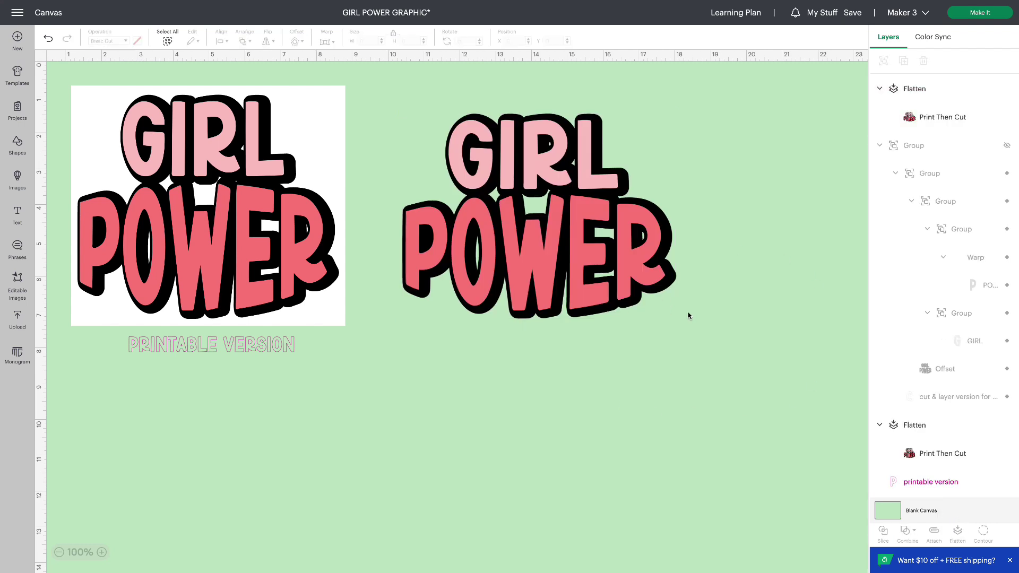
{"action": "left_click", "coordinate": [540, 282]}
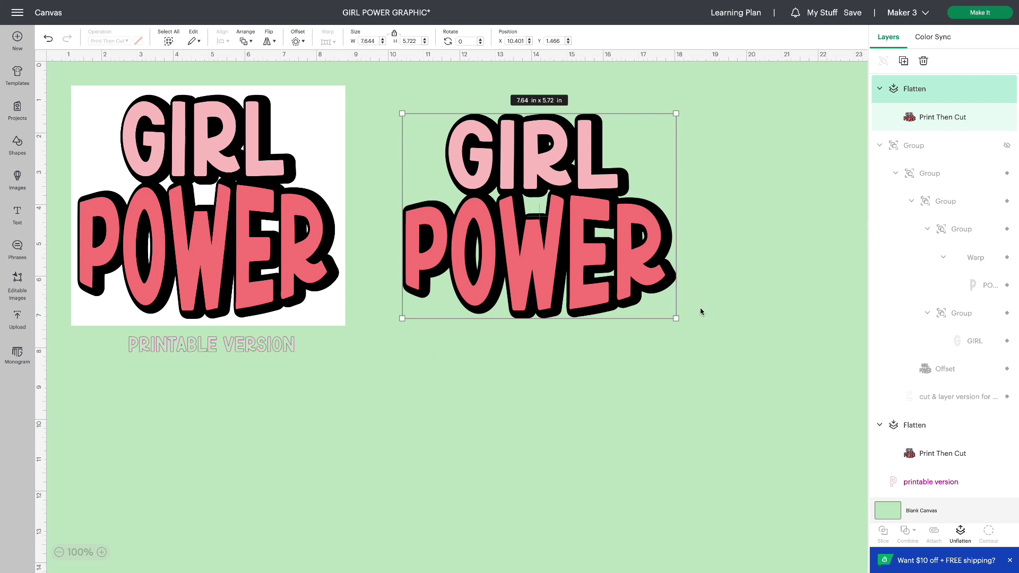
{"action": "left_click", "coordinate": [738, 313]}
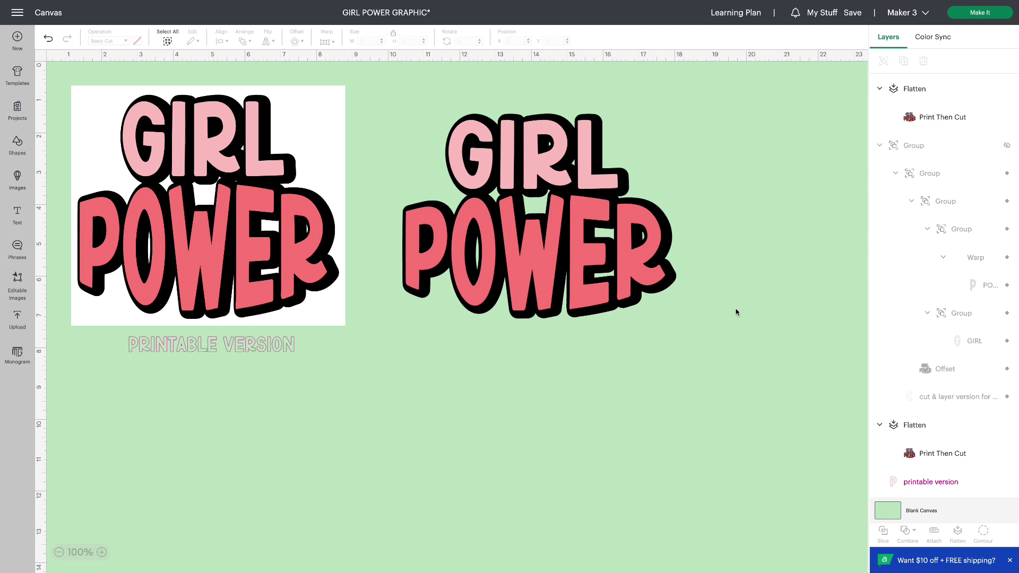
Add a square and stretch it freely over the second GIRL POWER graphic
{"action": "left_click", "coordinate": [17, 144]}
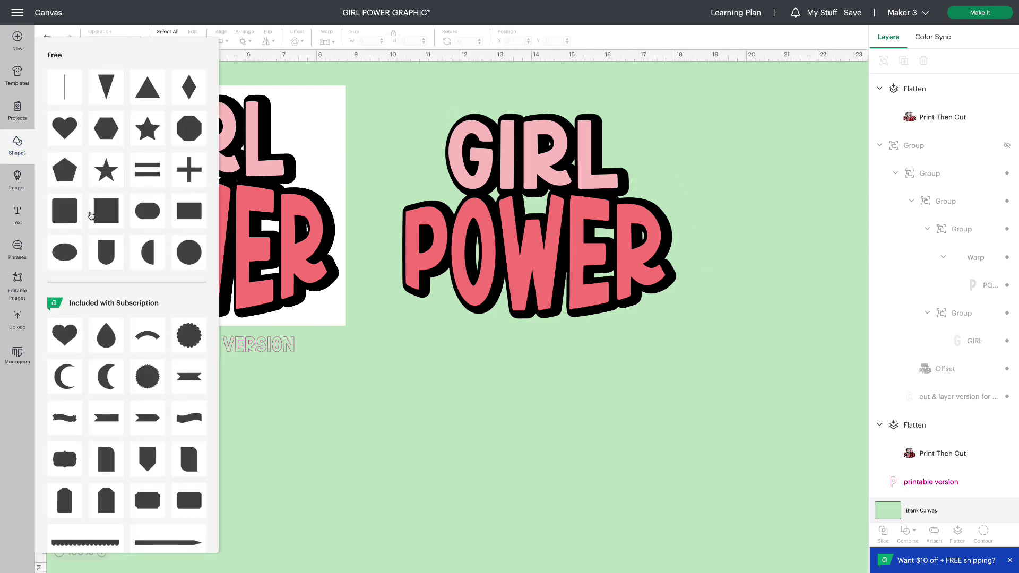
{"action": "left_click", "coordinate": [107, 215]}
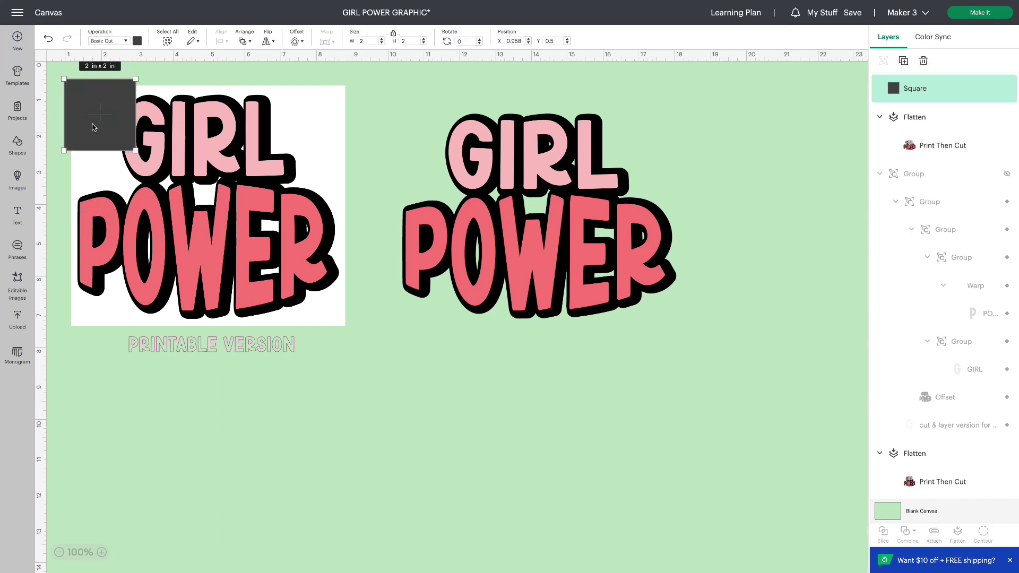
{"action": "left_click_drag", "start_coordinate": [92, 127], "coordinate": [689, 330]}
{"action": "left_click", "coordinate": [393, 35]}
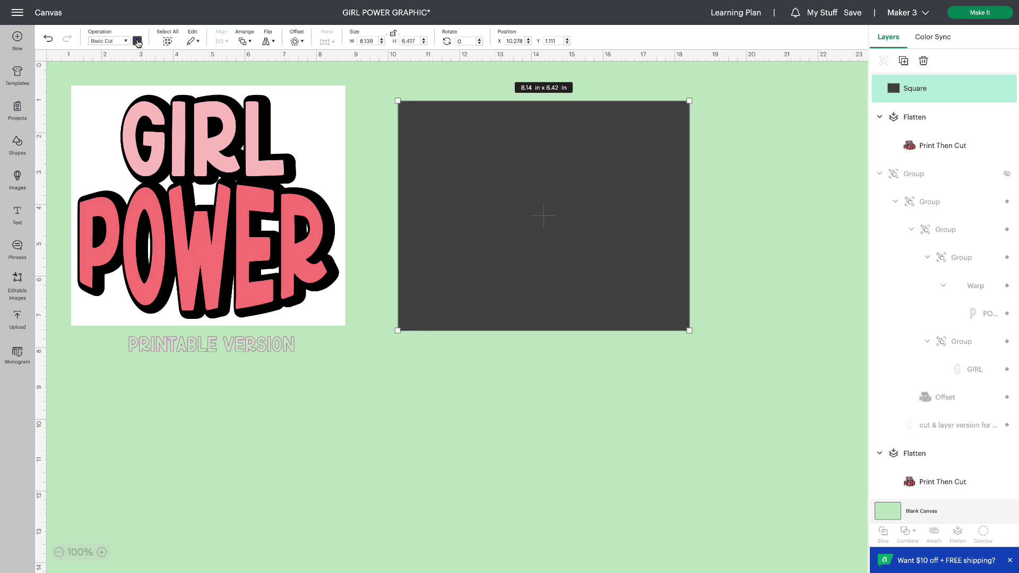
Make the square white, send it to back, and flatten it with the graphic
{"action": "left_click", "coordinate": [137, 41]}
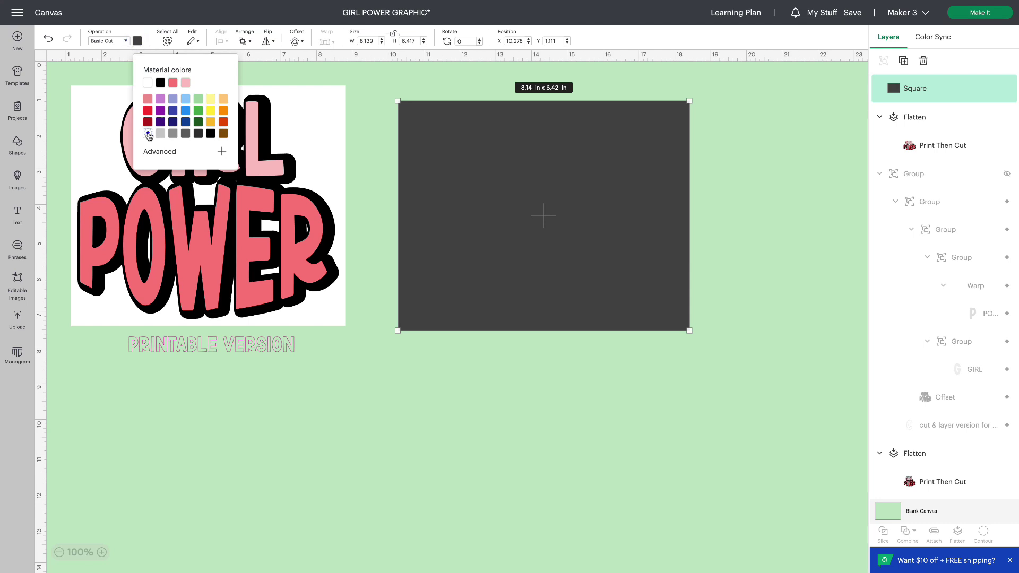
{"action": "left_click", "coordinate": [149, 134]}
{"action": "right_click", "coordinate": [478, 220]}
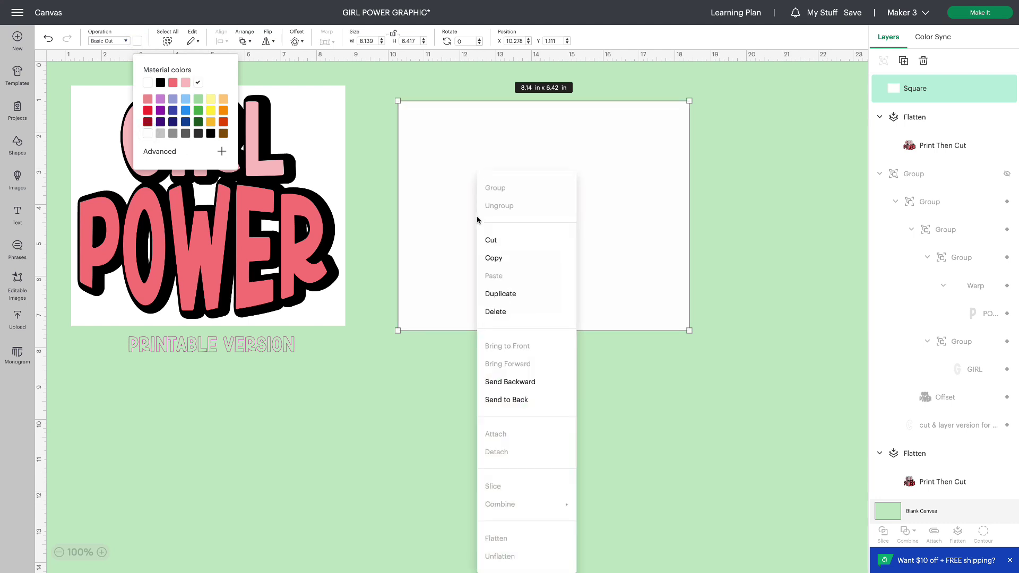
{"action": "left_click", "coordinate": [527, 407]}
{"action": "left_click_drag", "start_coordinate": [654, 322], "coordinate": [644, 323]}
{"action": "left_click", "coordinate": [559, 388]}
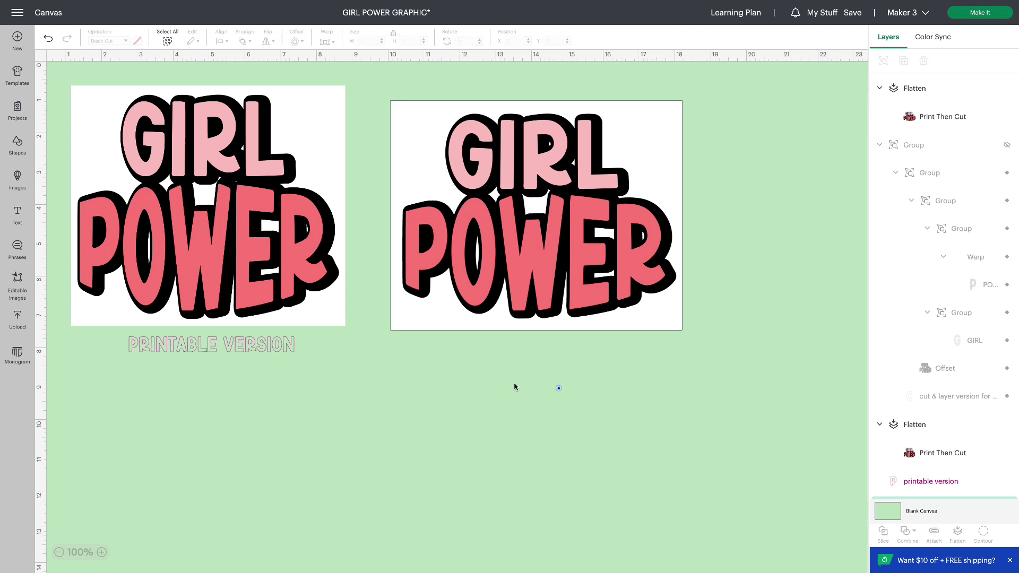
{"action": "left_click_drag", "start_coordinate": [407, 380], "coordinate": [653, 85]}
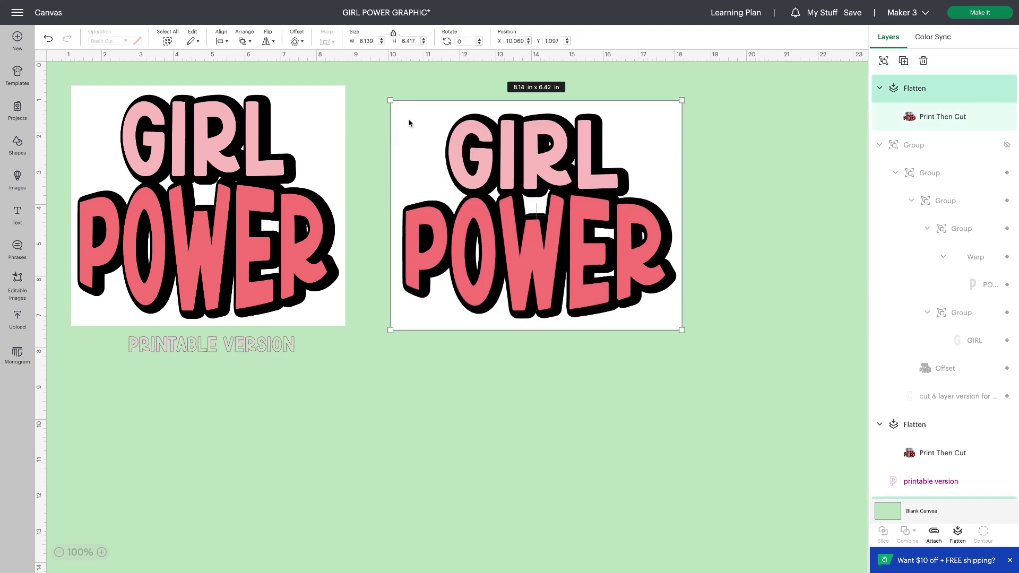
{"action": "left_click", "coordinate": [958, 532]}
Delete the duplicate flattened GIRL POWER image on the right of the canvas
{"action": "left_click", "coordinate": [614, 445]}
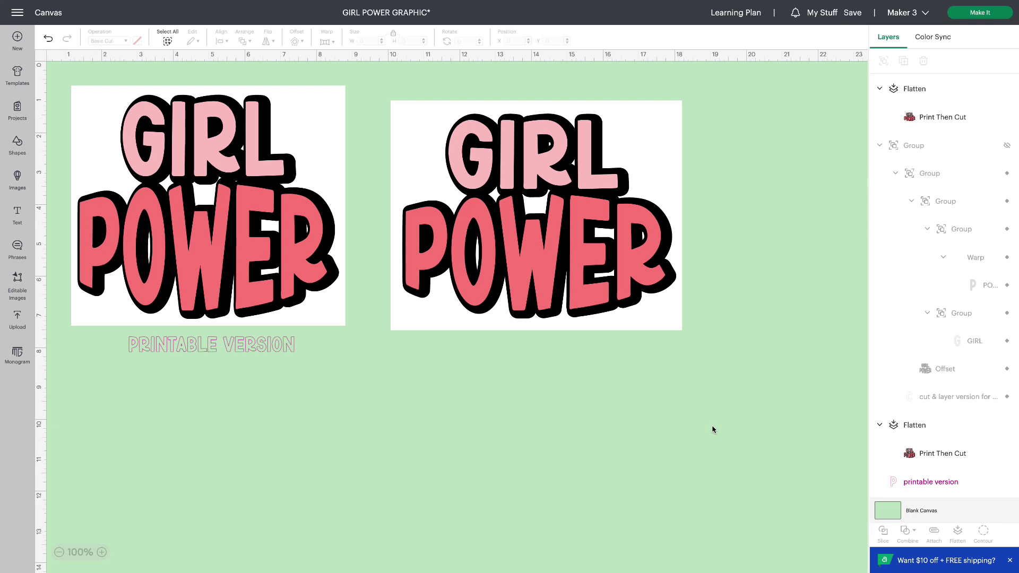
{"action": "scroll", "coordinate": [712, 429], "scroll_direction": "left", "scroll_amount": 1}
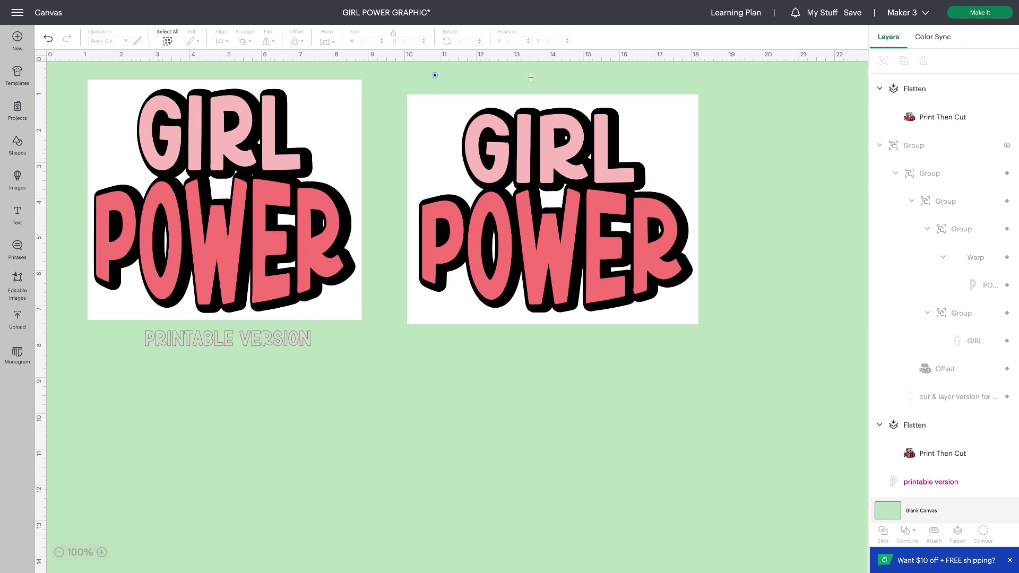
{"action": "left_click_drag", "start_coordinate": [435, 77], "coordinate": [744, 348]}
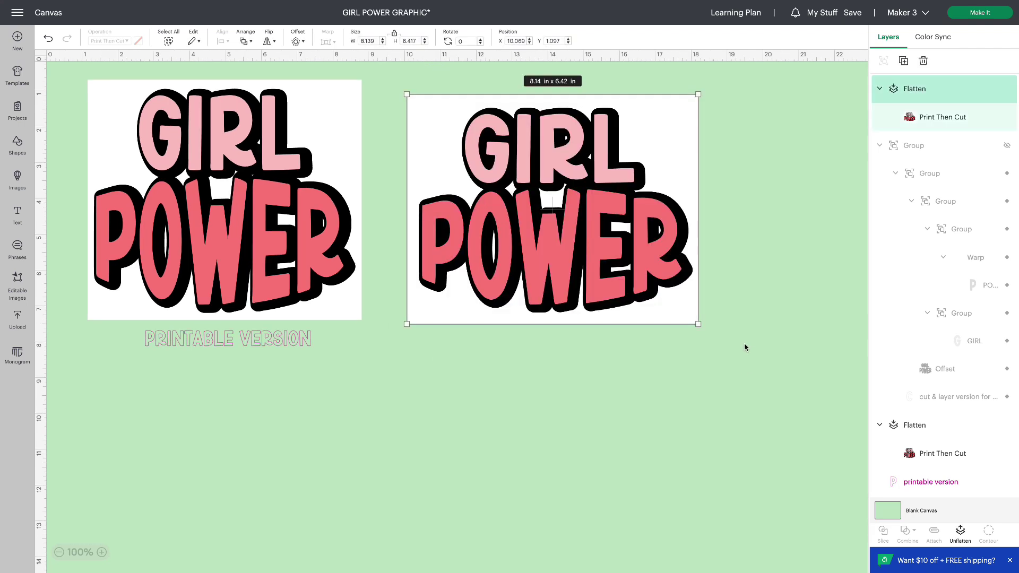
{"action": "left_click", "coordinate": [924, 61]}
Set the project to 2 copies for the Print Then Cut mats
{"action": "left_click", "coordinate": [698, 191]}
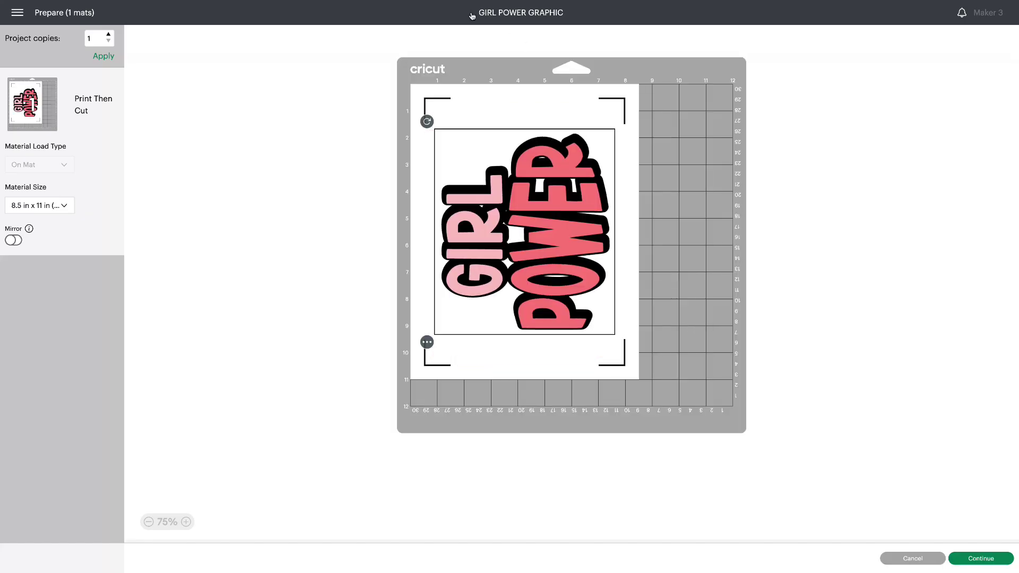
{"action": "left_click", "coordinate": [109, 35]}
{"action": "left_click", "coordinate": [99, 57]}
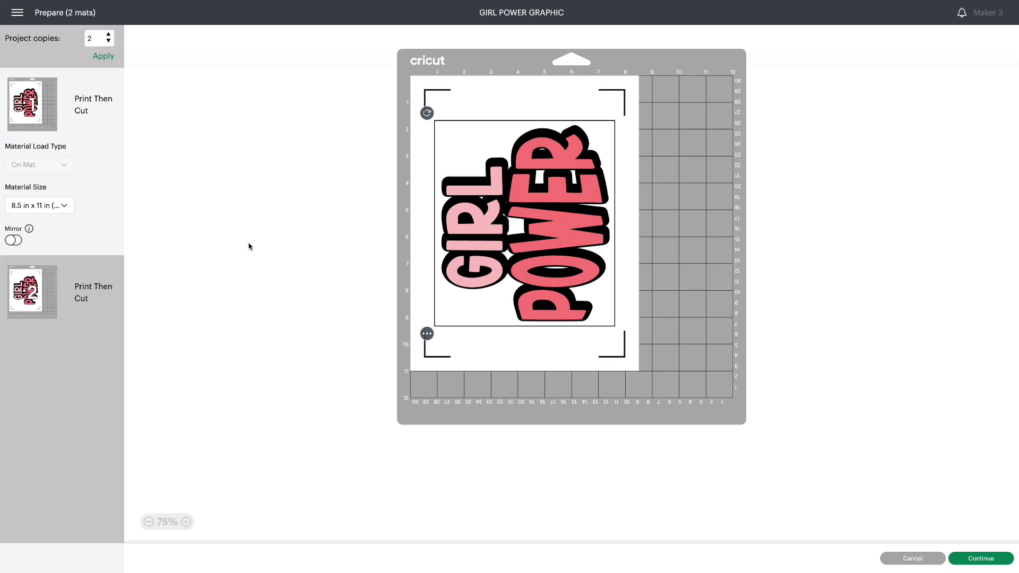
Turn on Mirror for both Print Then Cut mats
{"action": "left_click", "coordinate": [16, 240]}
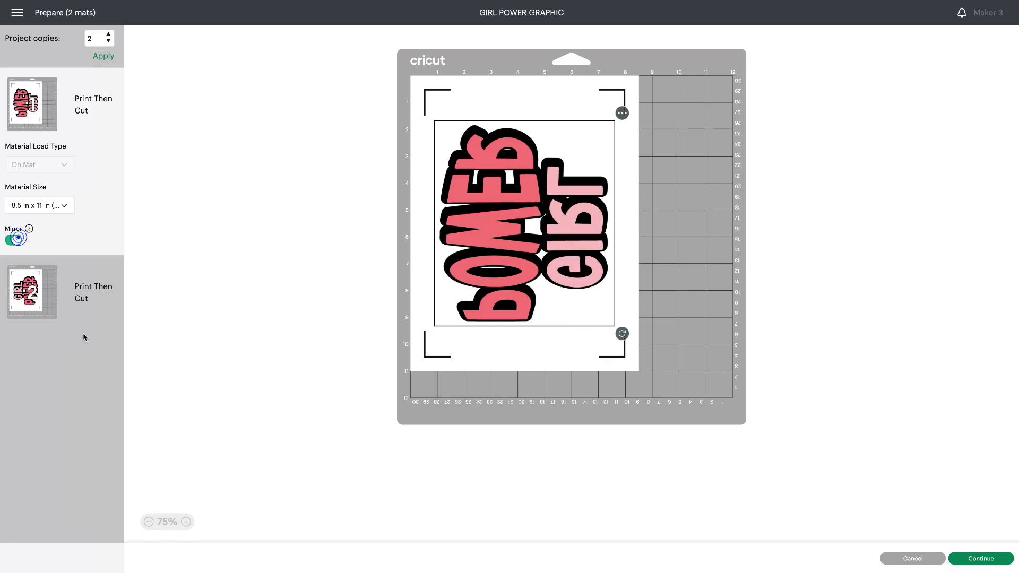
{"action": "left_click", "coordinate": [85, 300]}
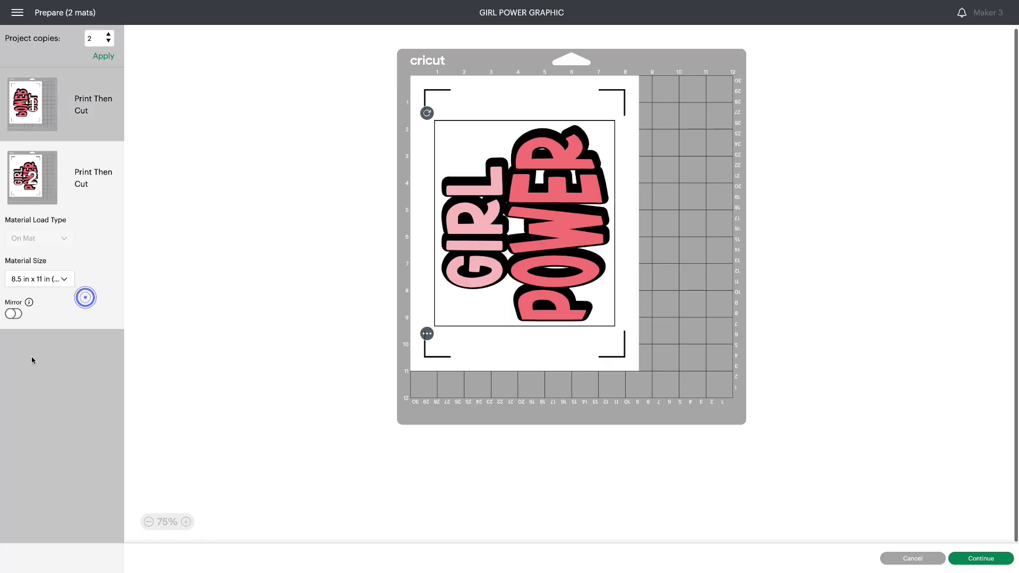
{"action": "left_click", "coordinate": [15, 314]}
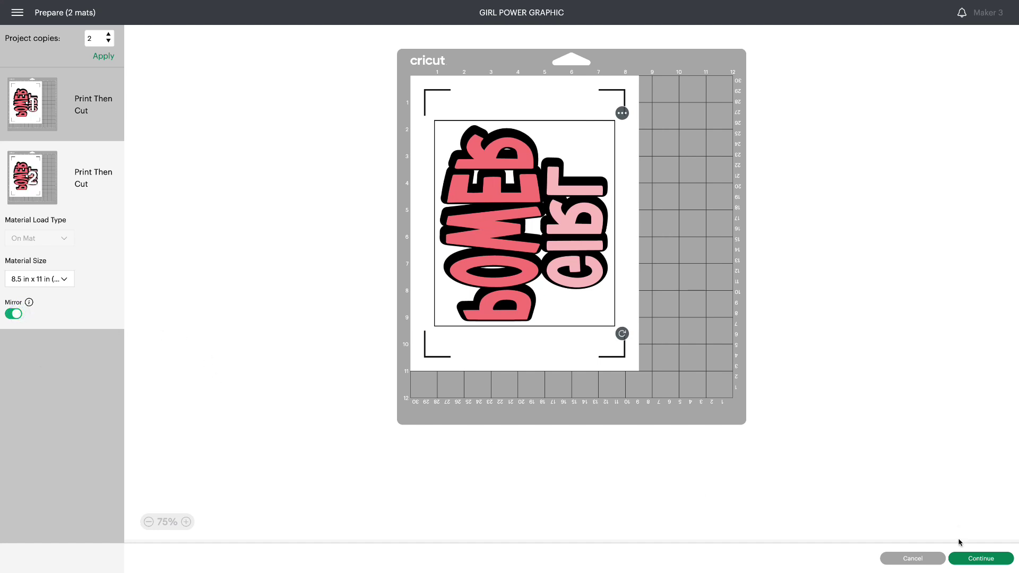
Print the mats to the EPSON ET-2720 Series with bleed off, using the system dialog
{"action": "left_click", "coordinate": [970, 558]}
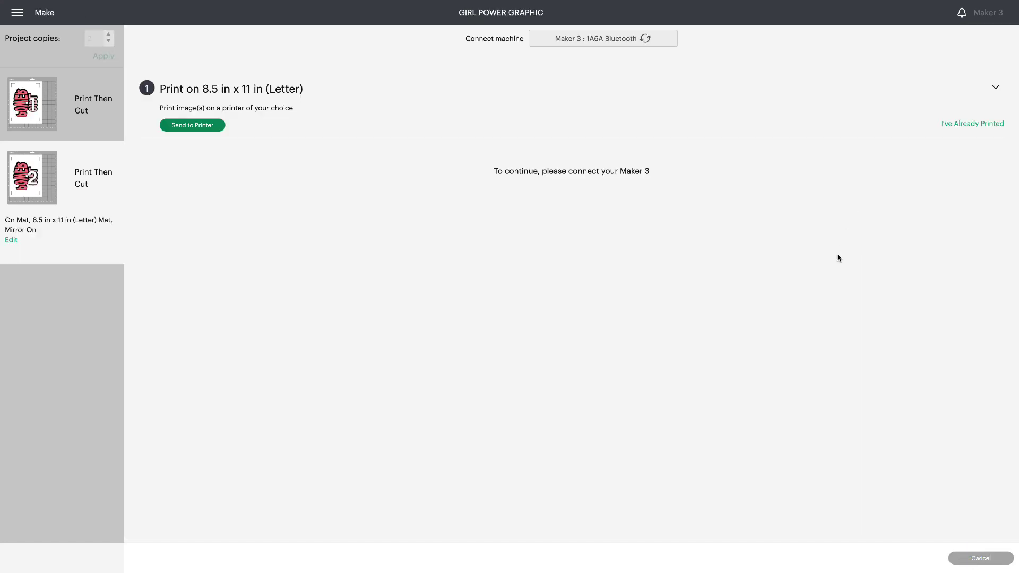
{"action": "left_click", "coordinate": [183, 127]}
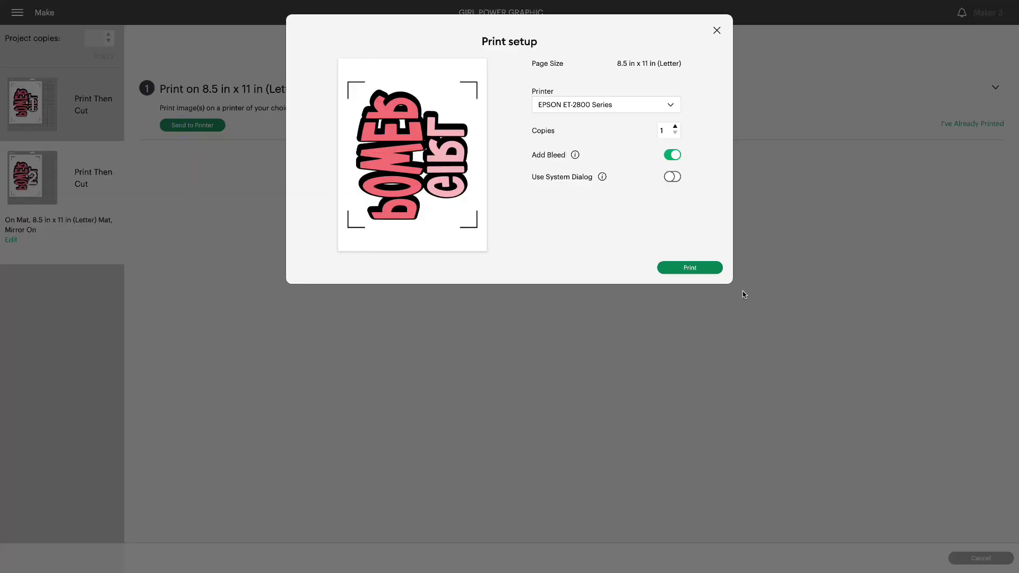
{"action": "left_click", "coordinate": [605, 102]}
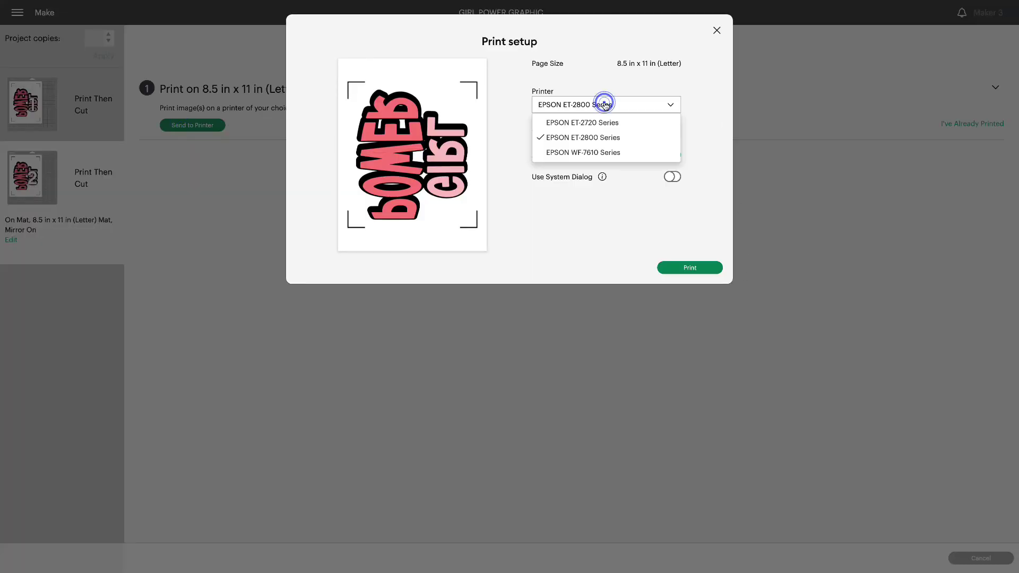
{"action": "left_click", "coordinate": [602, 119]}
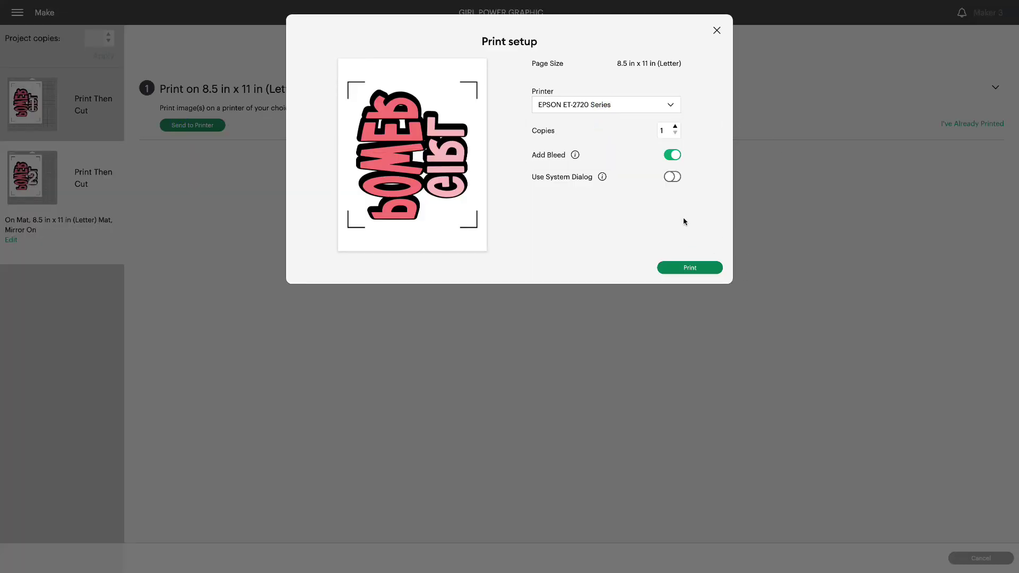
{"action": "left_click", "coordinate": [670, 155]}
{"action": "left_click", "coordinate": [675, 176]}
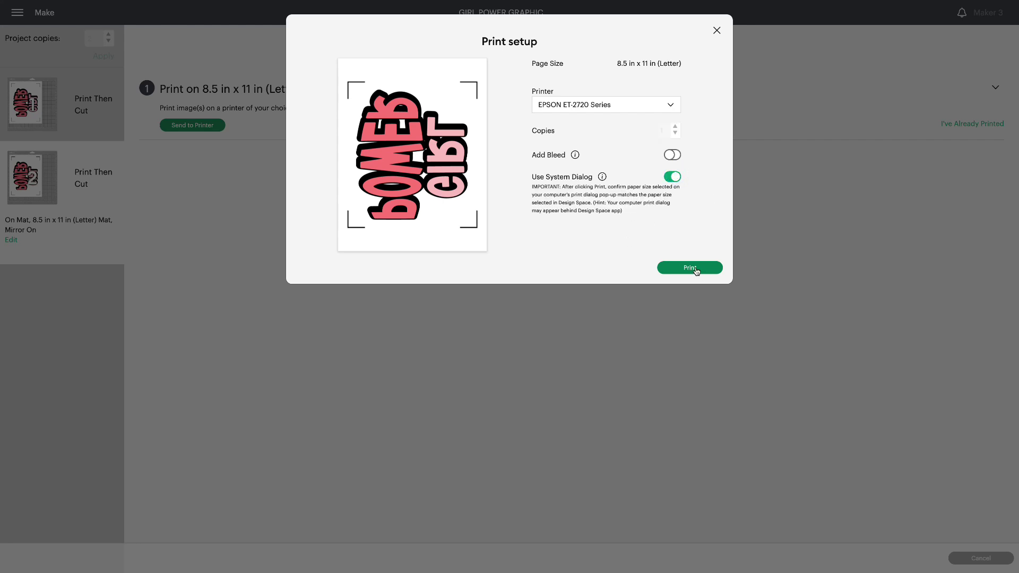
{"action": "left_click", "coordinate": [717, 270]}
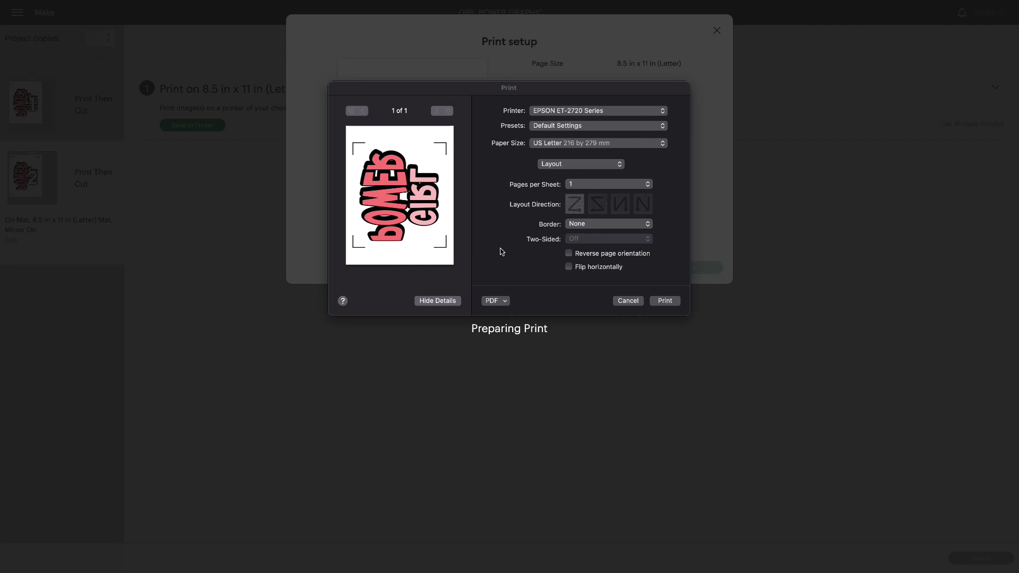
Set Print Quality to Fine in the Print Settings panel
{"action": "left_click", "coordinate": [595, 165]}
{"action": "left_click", "coordinate": [595, 165]}
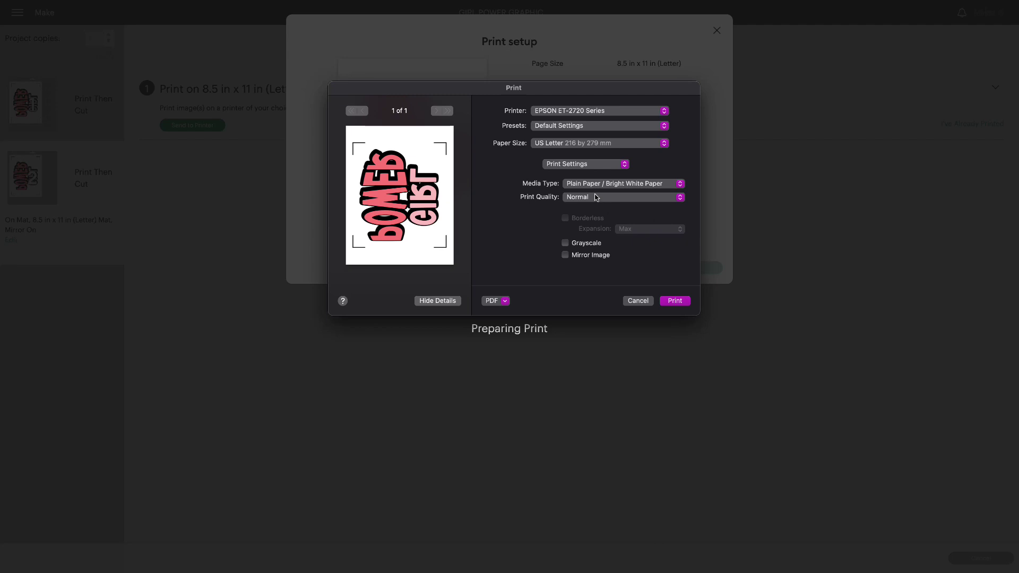
{"action": "left_click", "coordinate": [595, 197]}
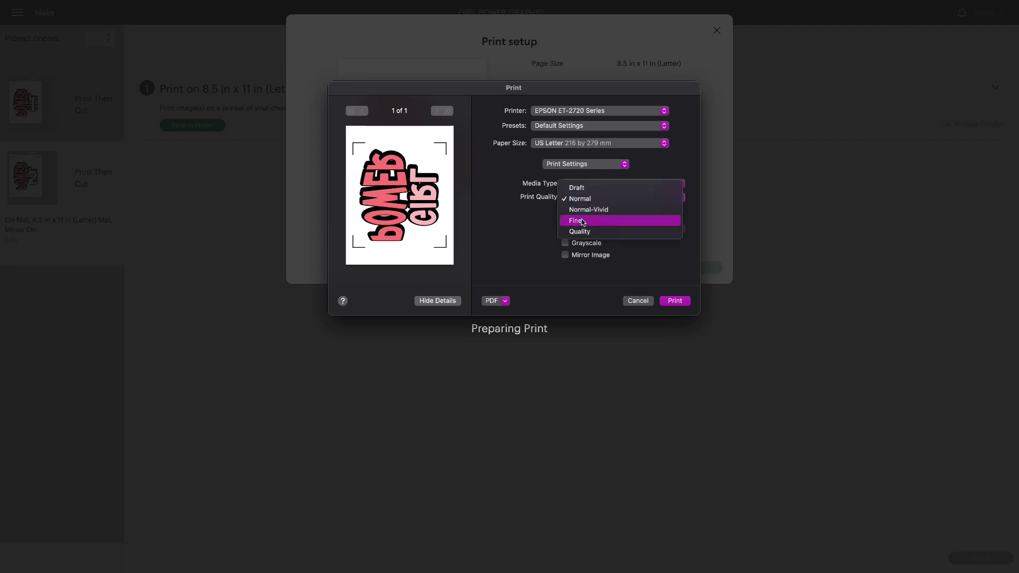
{"action": "left_click", "coordinate": [583, 222]}
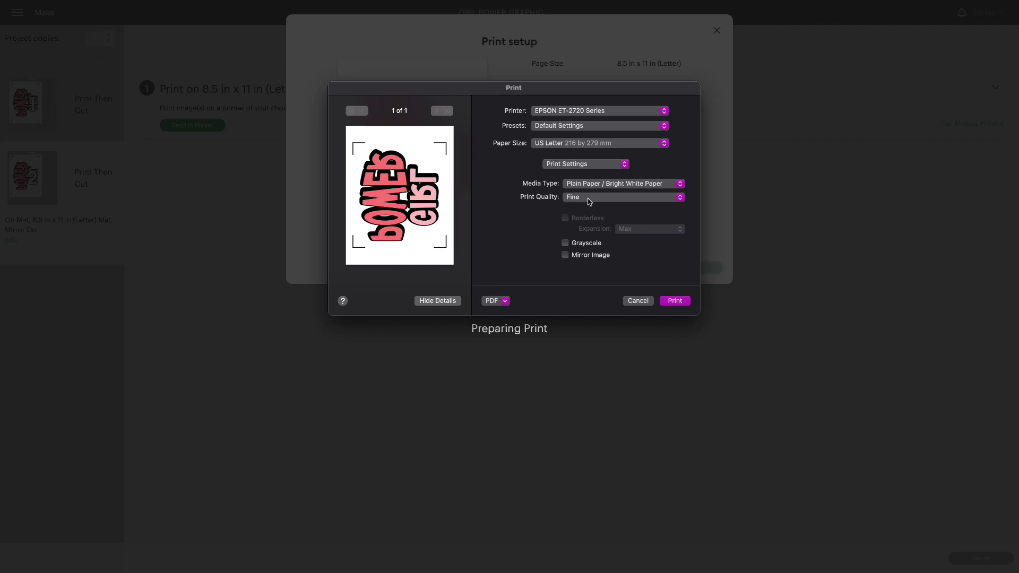
In Color Options' Advanced Settings, set the colour mode to Adobe RGB
{"action": "left_click", "coordinate": [598, 163]}
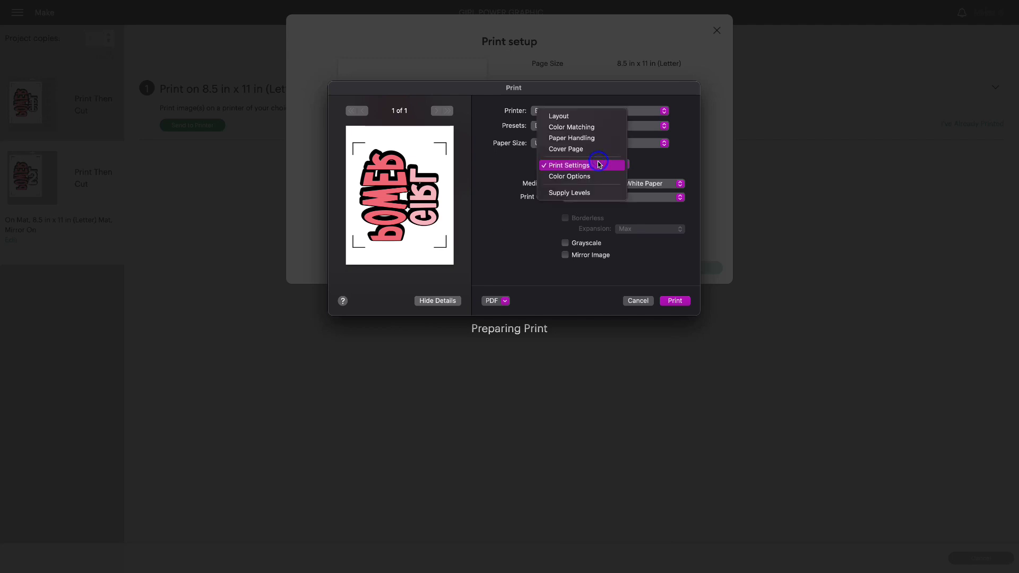
{"action": "left_click", "coordinate": [567, 176]}
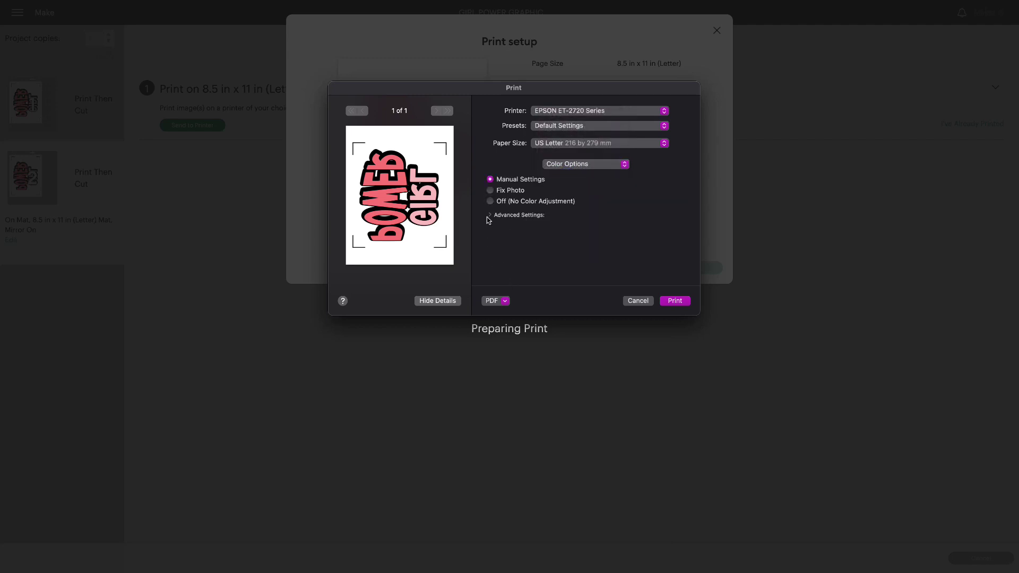
{"action": "left_click", "coordinate": [490, 216]}
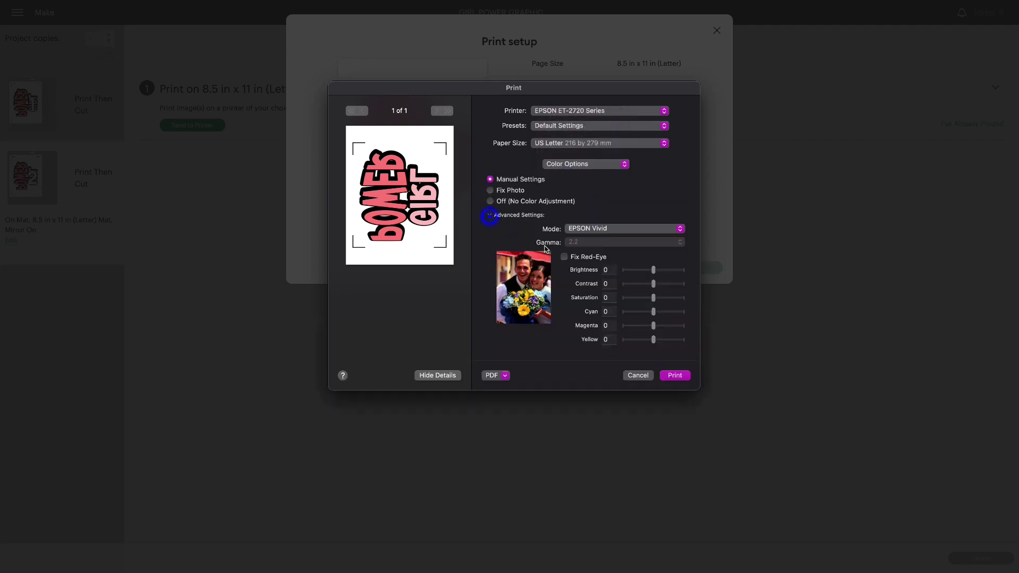
{"action": "left_click", "coordinate": [618, 231]}
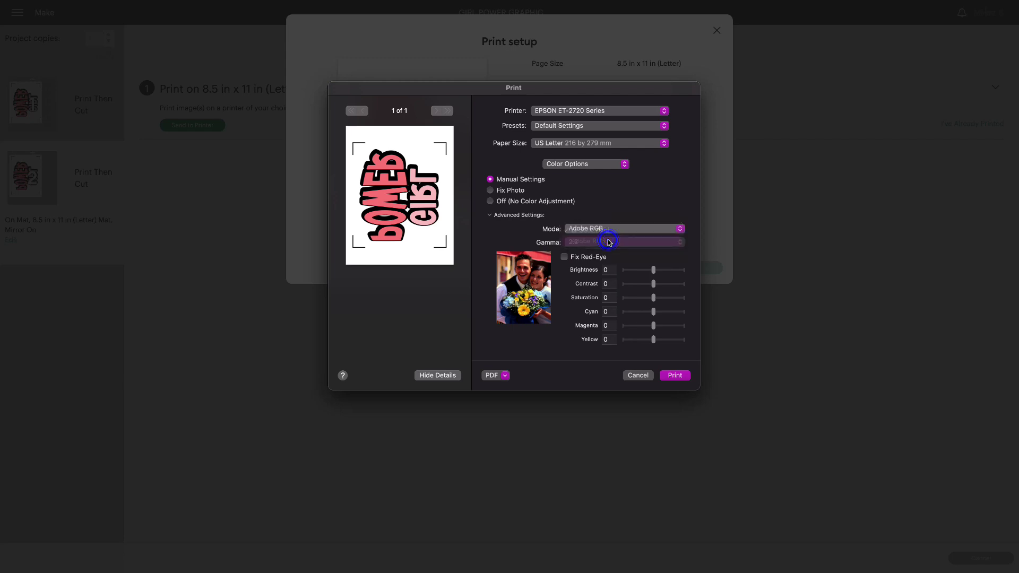